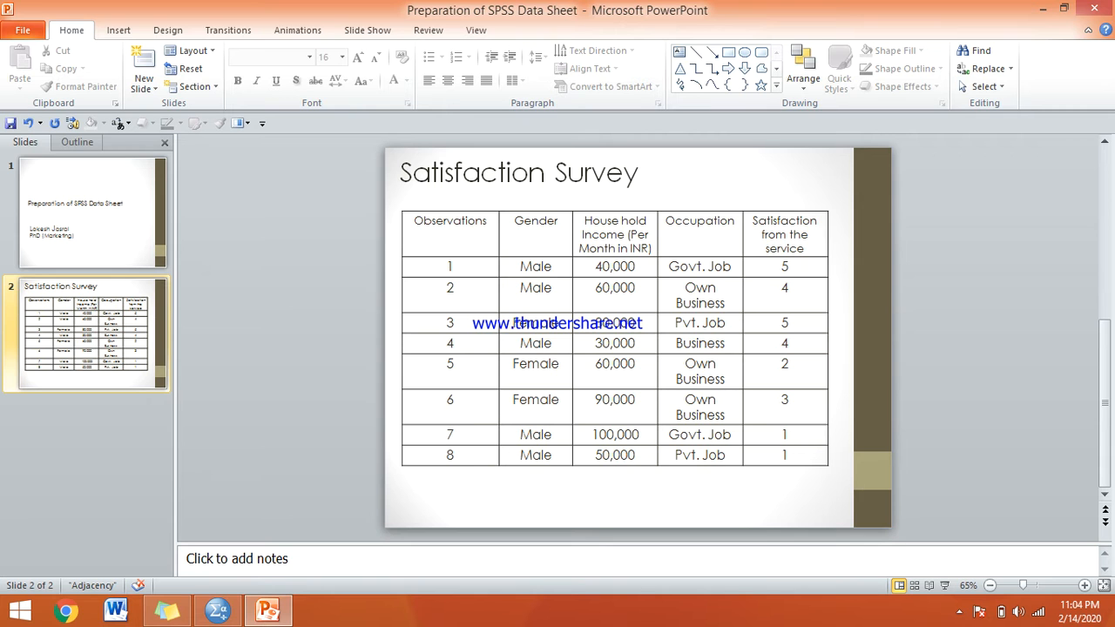
Switch to SPSS Statistics and examine its empty Data View and Variable View against the satisfaction survey table in PowerPoint
click(218, 610)
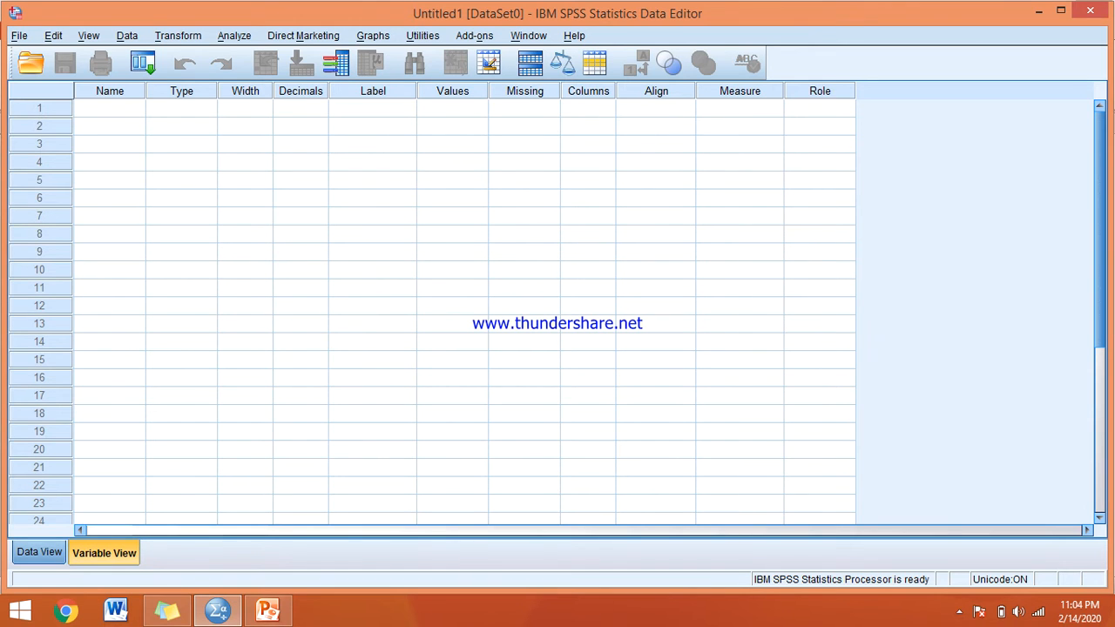
click(39, 552)
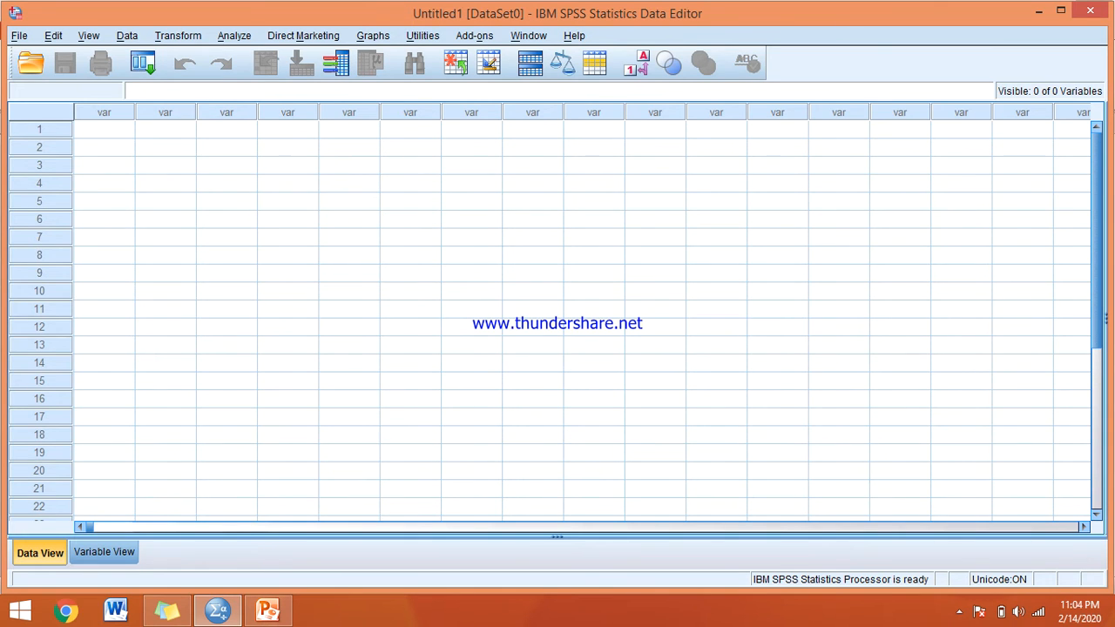
click(104, 552)
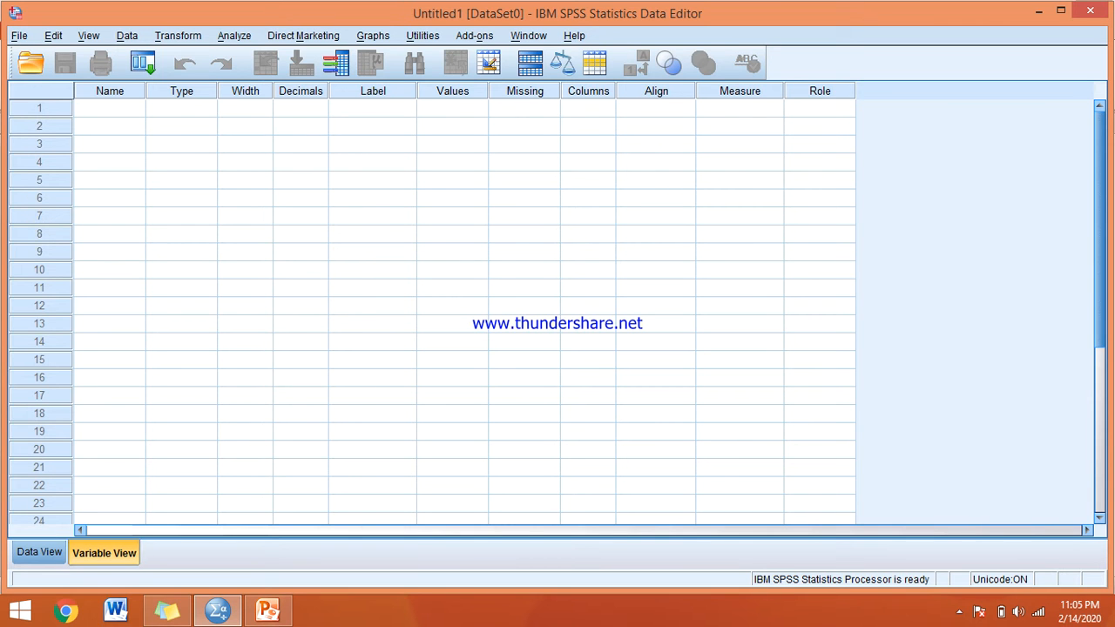
click(267, 610)
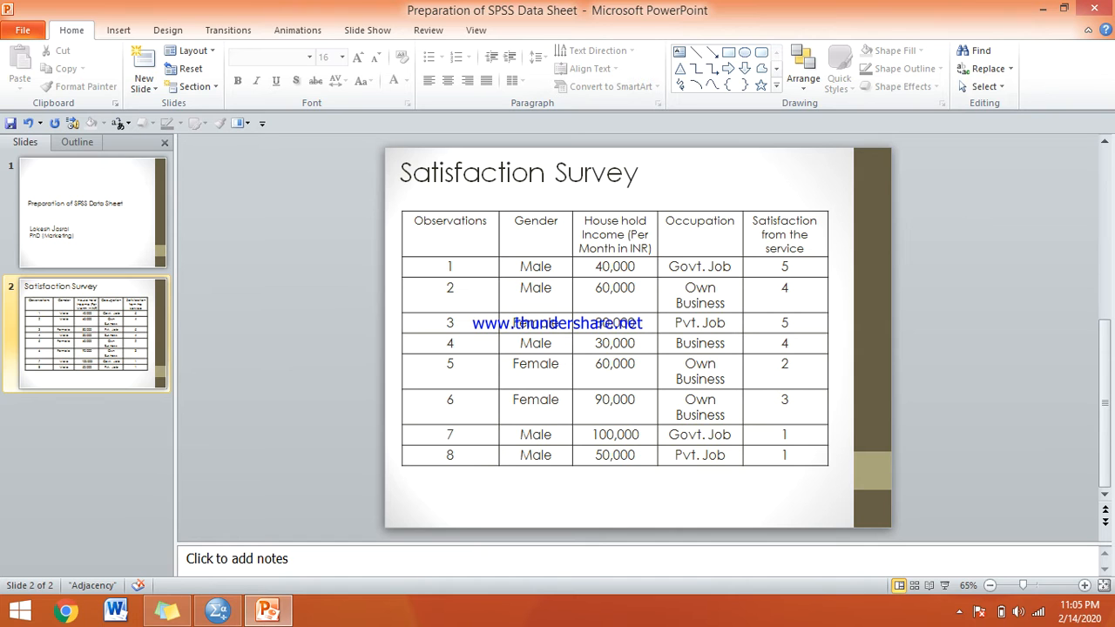
click(218, 609)
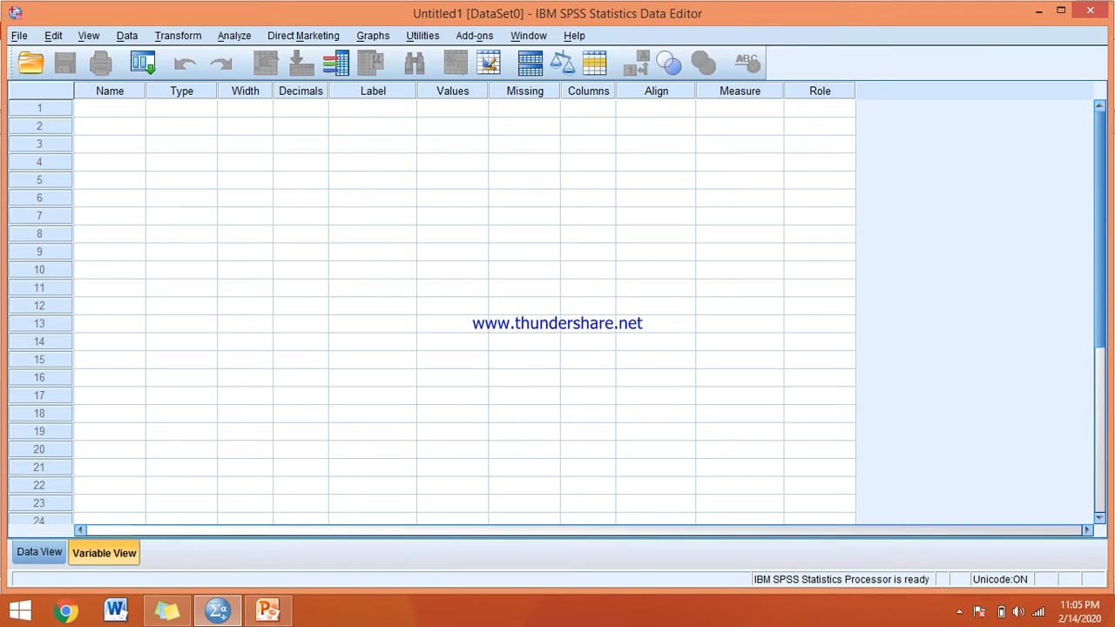
Try to name the first variable "gender of the customer" in Variable View
click(110, 108)
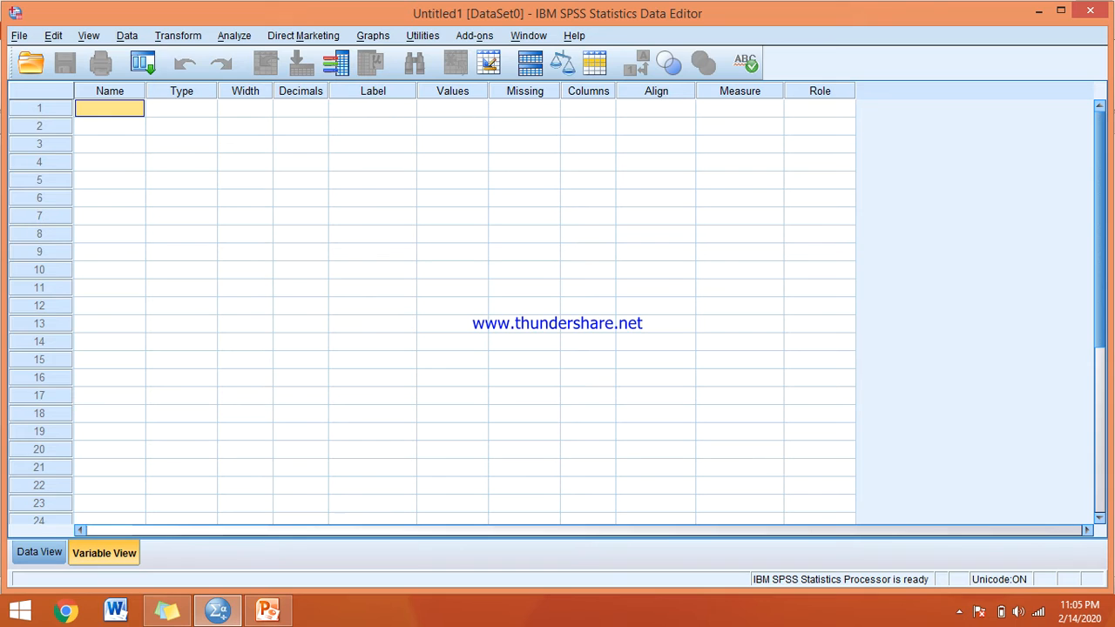
text(gender)
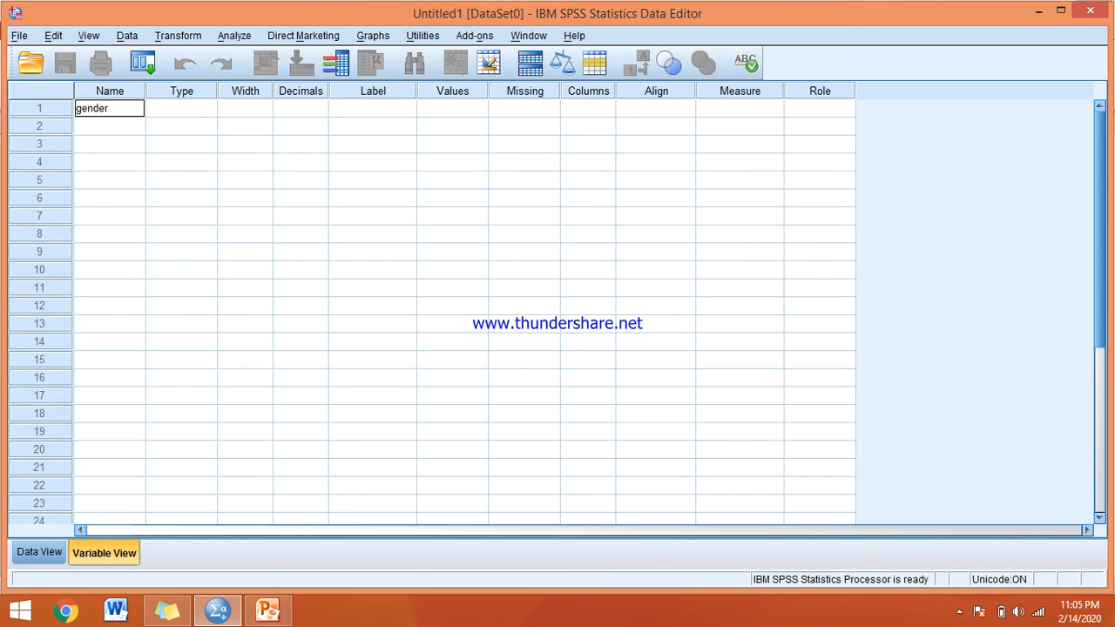
text(og)
key(BackSpace)
text(f thr)
key(BackSpace)
text(e c)
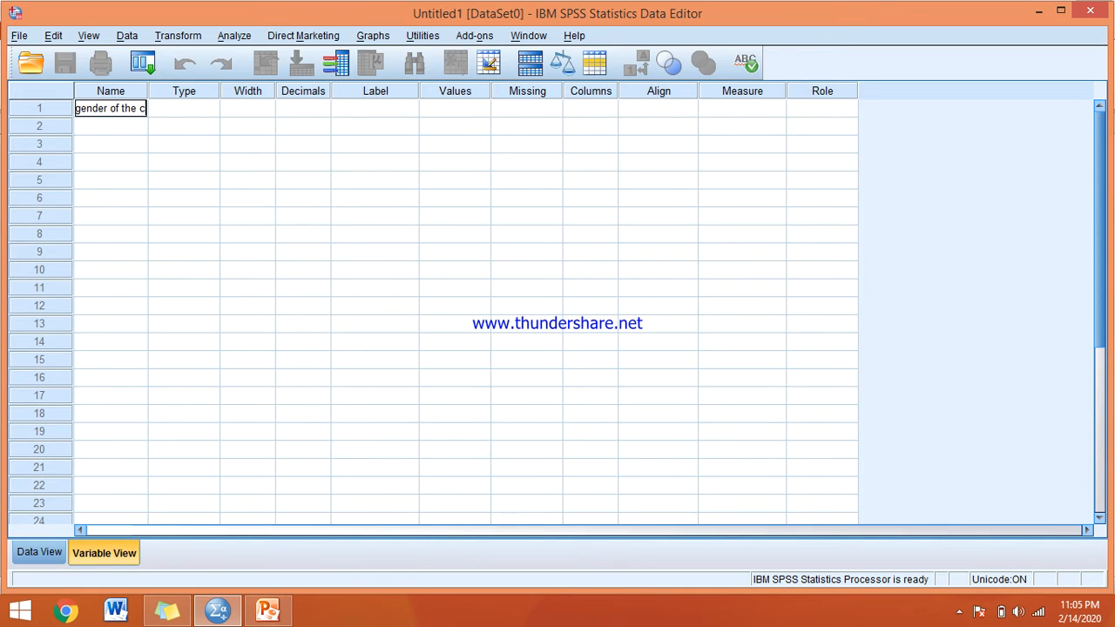
text(ustomer)
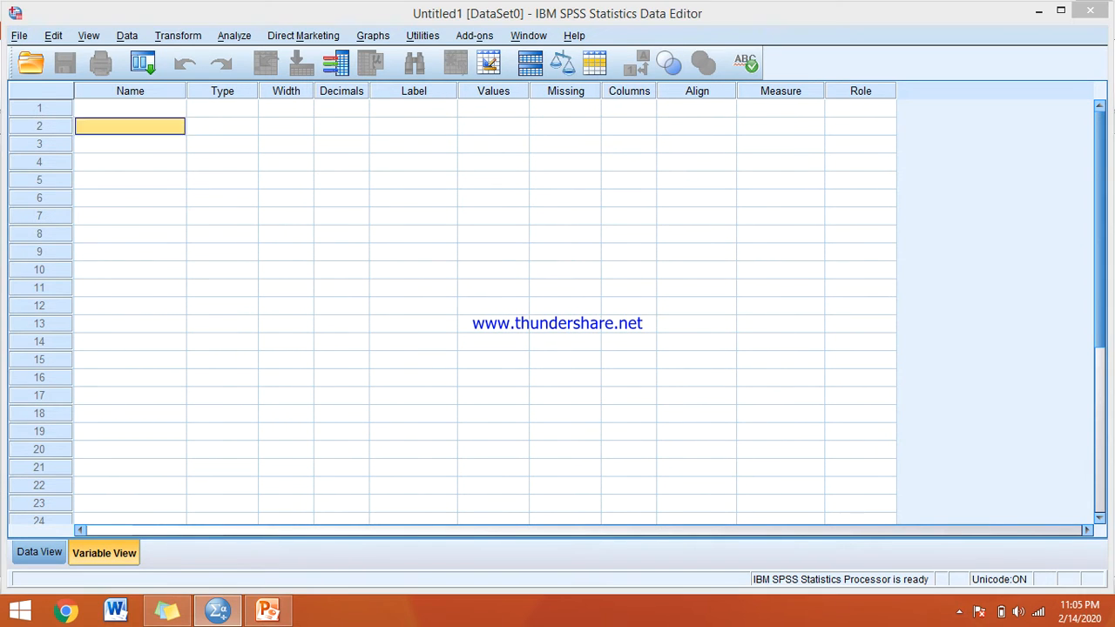
key(Return)
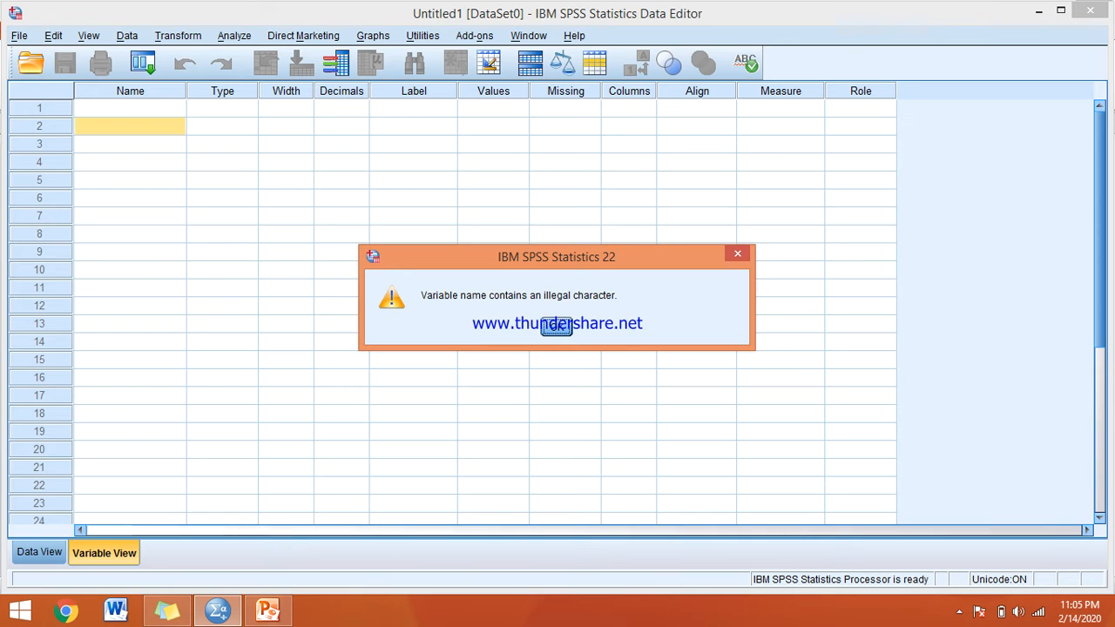
click(556, 326)
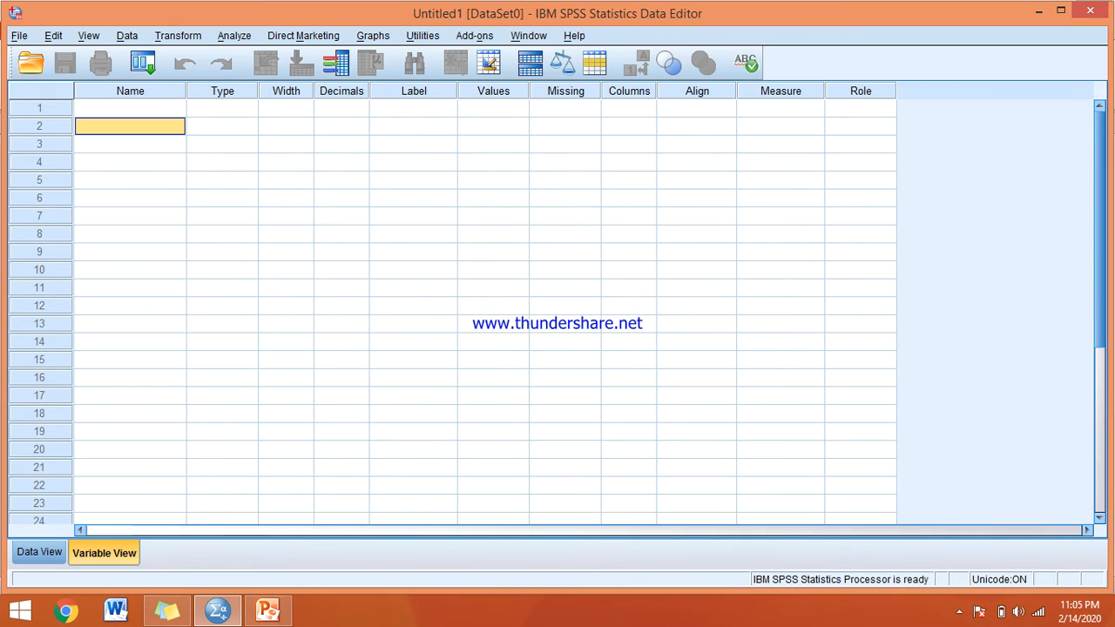
Name the variable in row 1 of Variable View "gender"
click(130, 108)
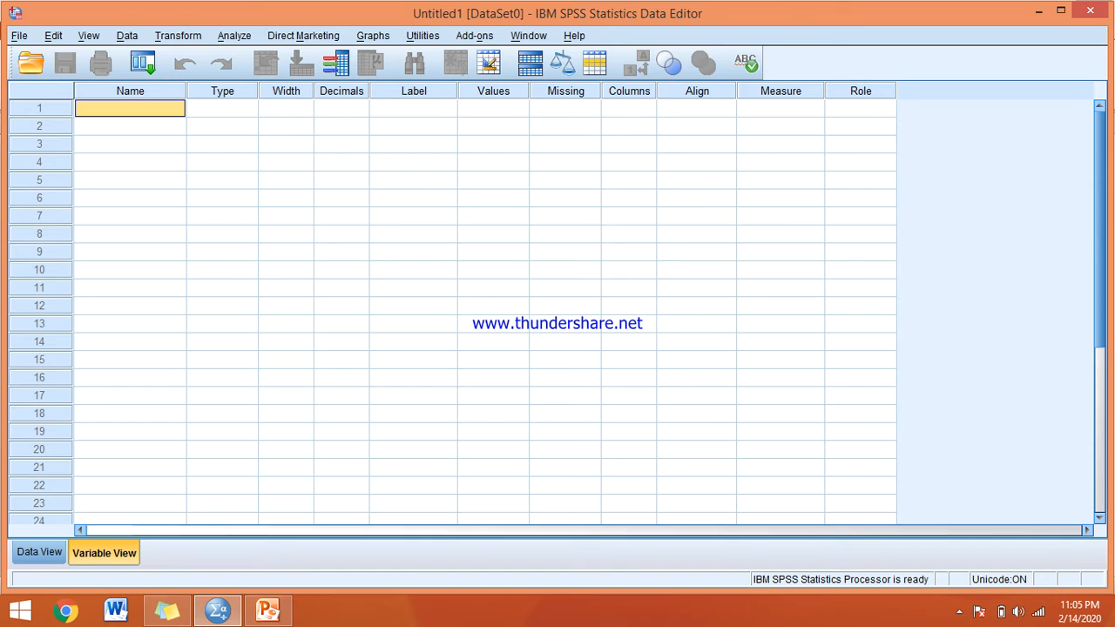
text(g)
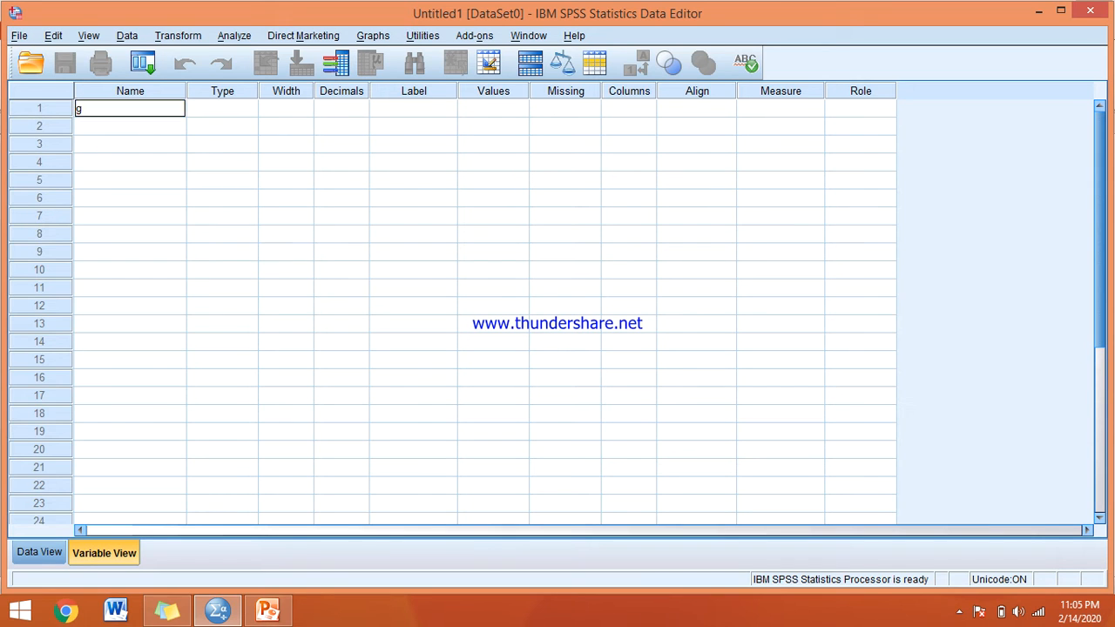
text(ender)
key(Return)
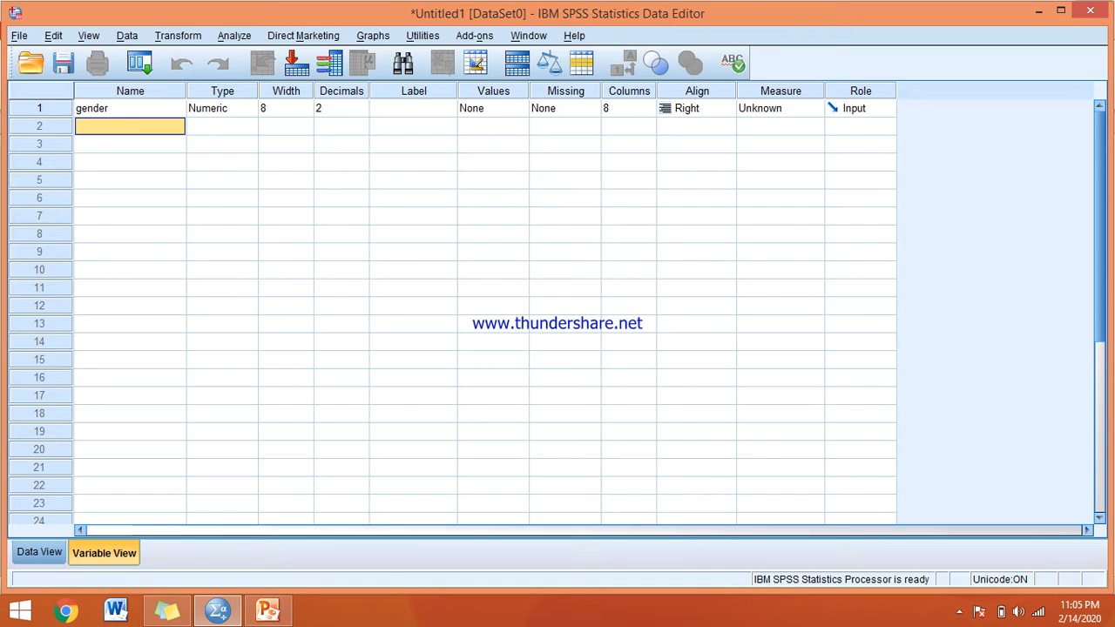
Check the survey columns in PowerPoint and add the variables "income" and "occupation" in rows 2 and 3 in SPSS
key(alt+Tab)
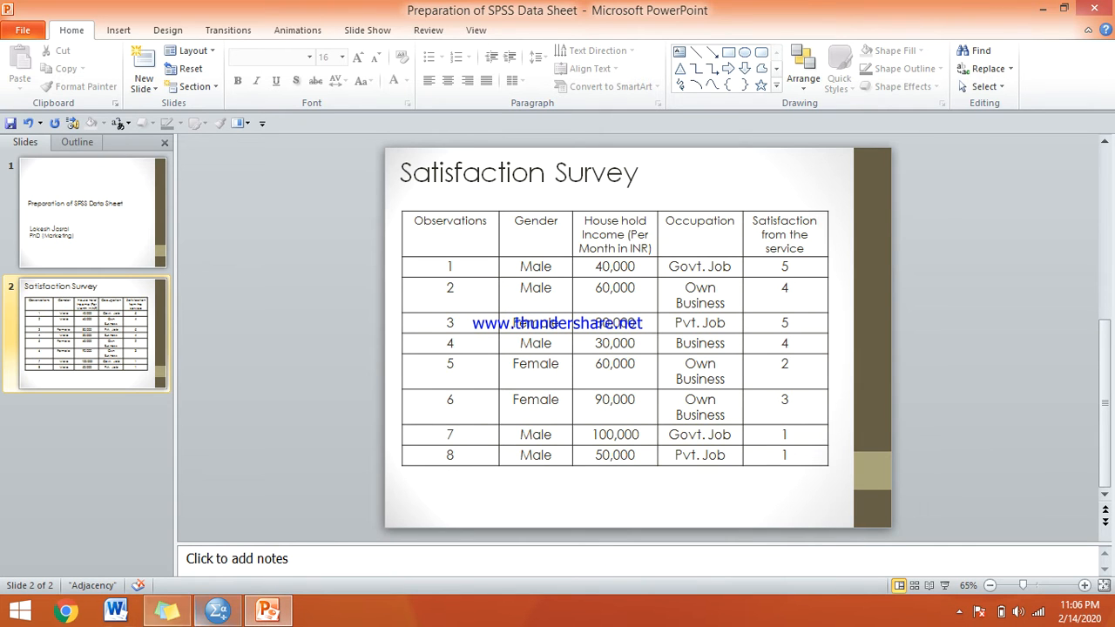
key(alt+Tab)
text(i)
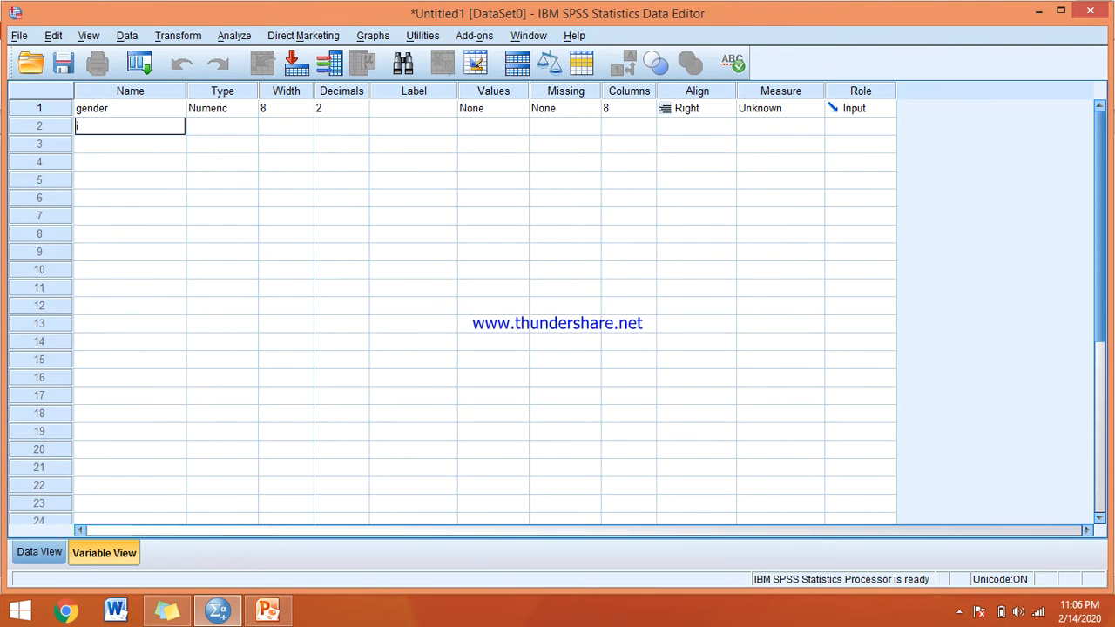
text(ncome)
key(Return)
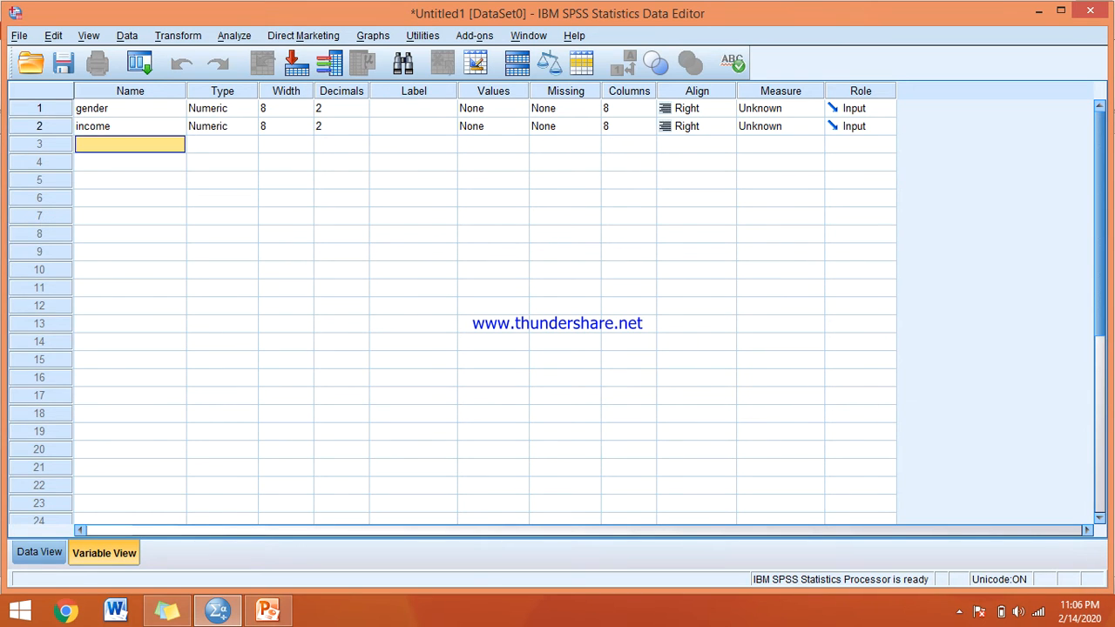
text(oc)
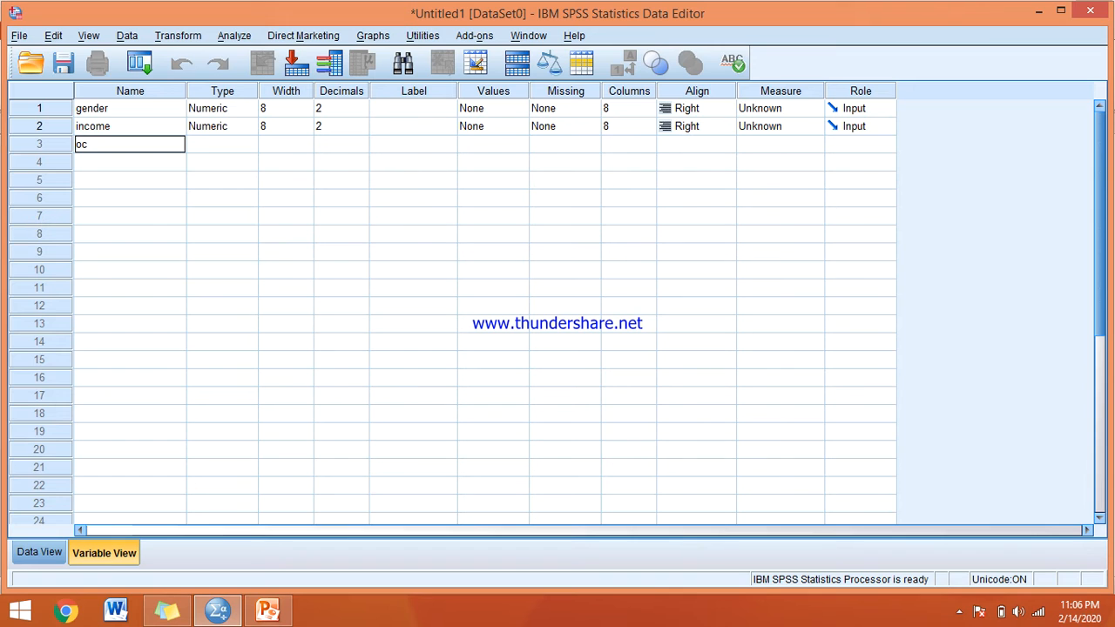
text(cupation)
key(Return)
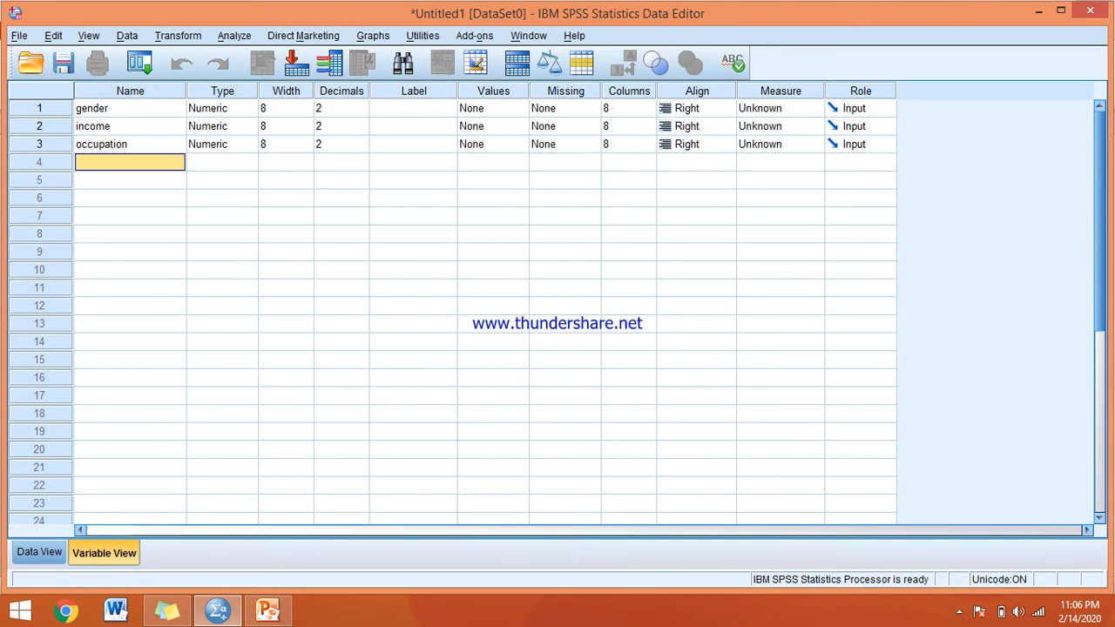
Add a fourth variable named "satisfaction" below occupation
text(rat)
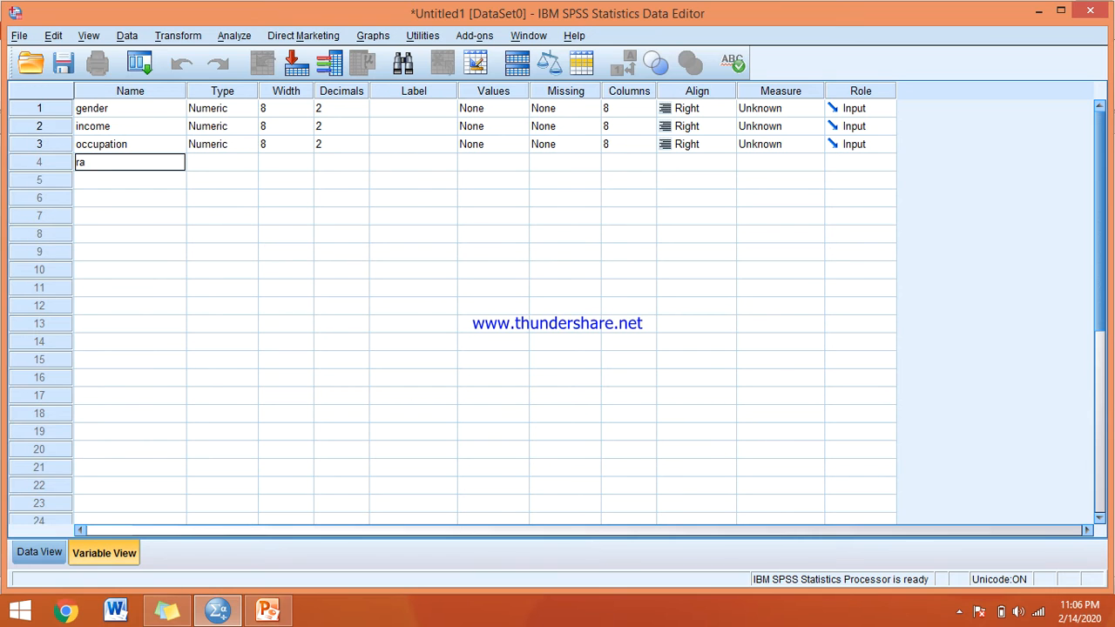
key(BackSpace)
key(BackSpace)
text(satidsfaction)
key(BackSpace)
key(BackSpace)
key(BackSpace)
key(BackSpace)
key(BackSpace)
key(BackSpace)
key(BackSpace)
key(BackSpace)
key(BackSpace)
text(sfaction)
key(Return)
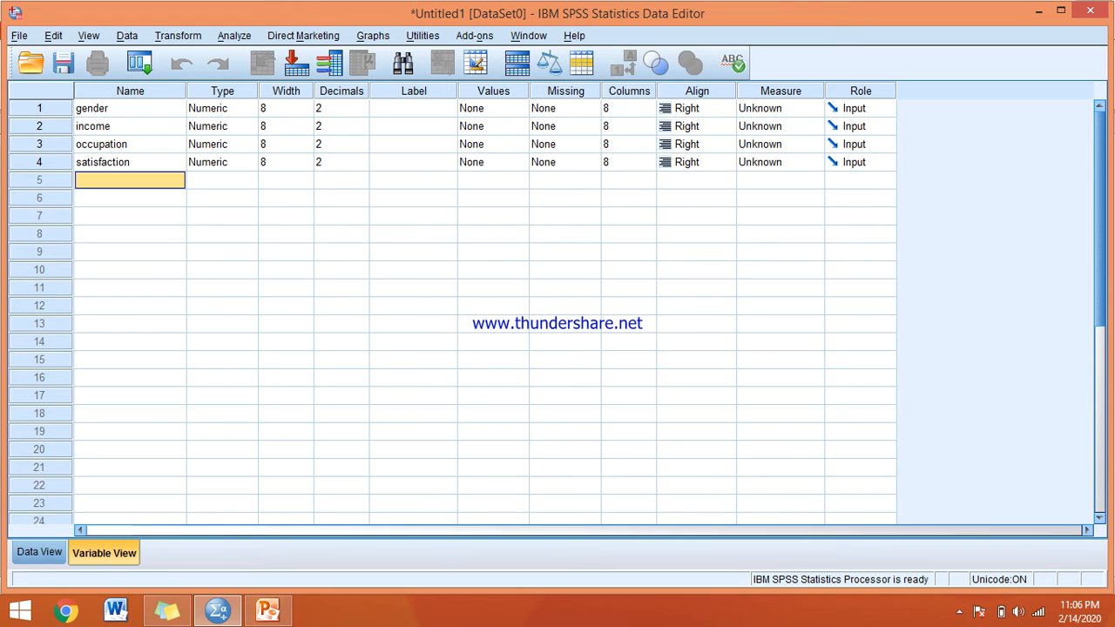
Review the survey table in PowerPoint, return to SPSS and view the Variable Type options for the gender variable
click(268, 611)
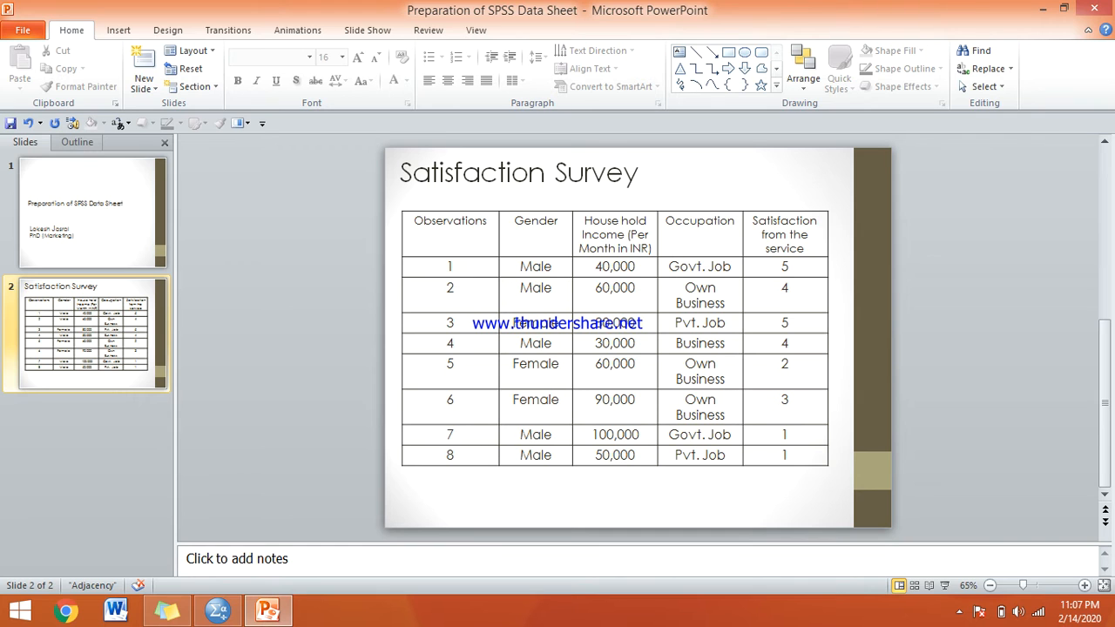
click(217, 610)
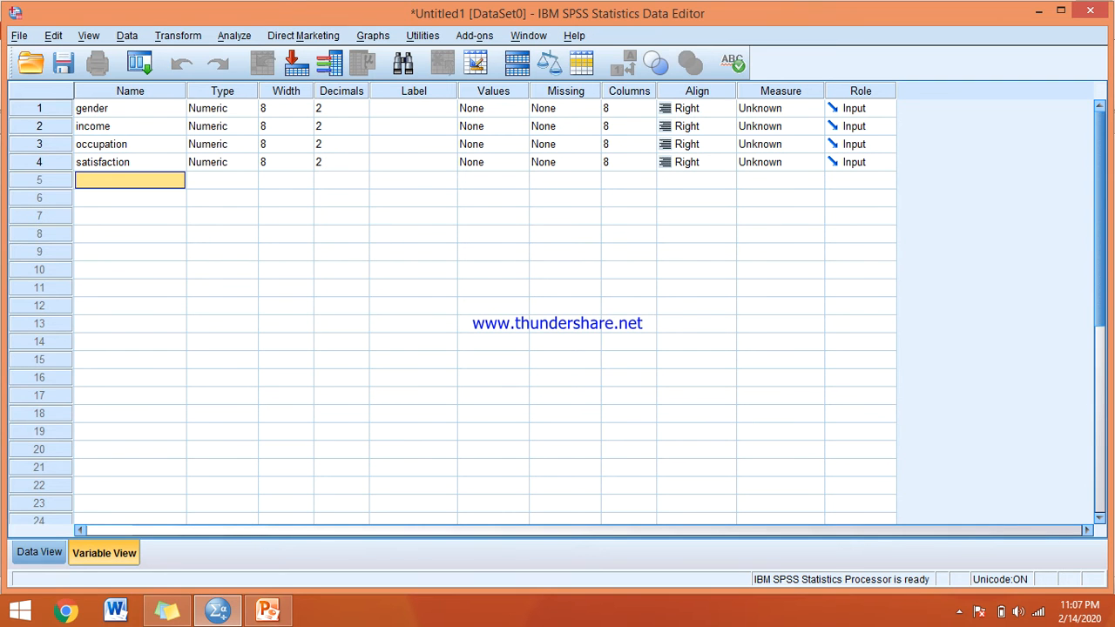
click(227, 108)
click(250, 109)
click(557, 414)
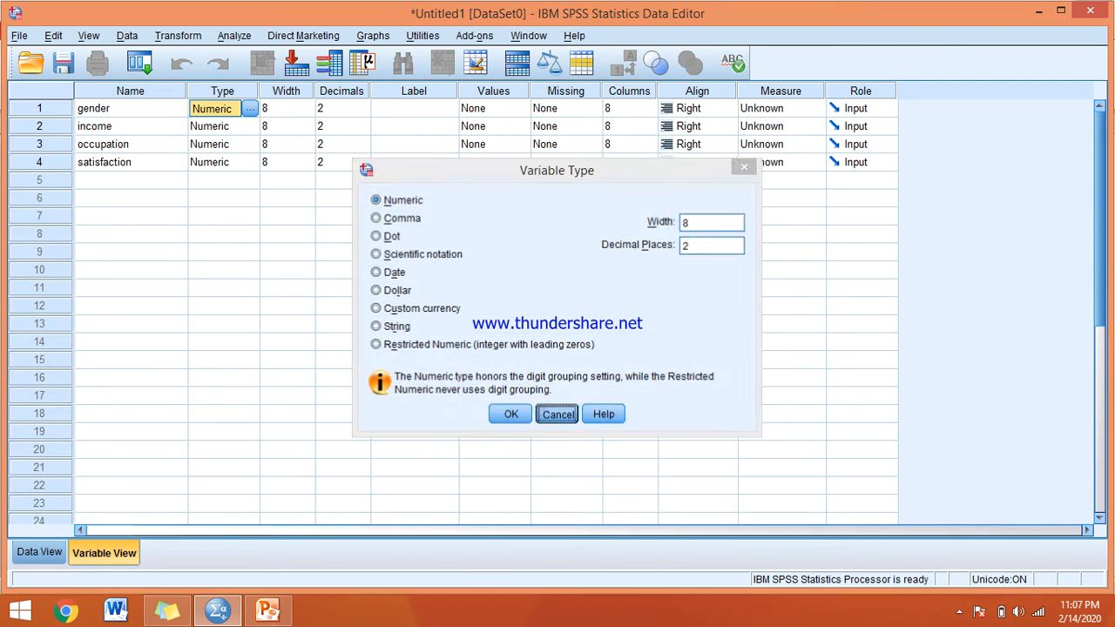
click(223, 126)
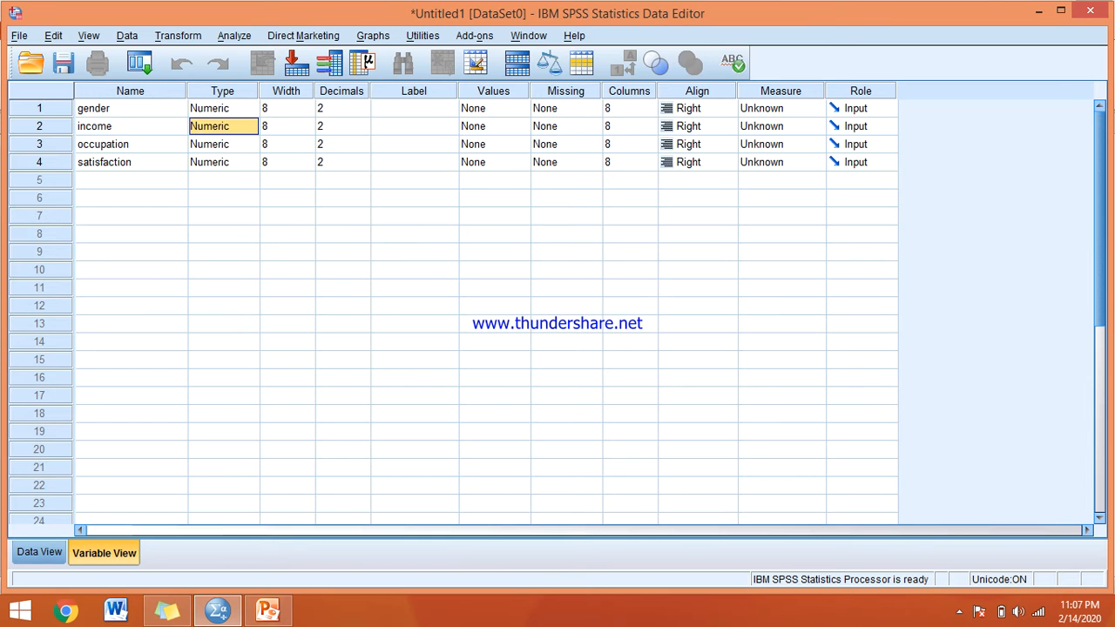
Change the gender variable's type to String
click(250, 109)
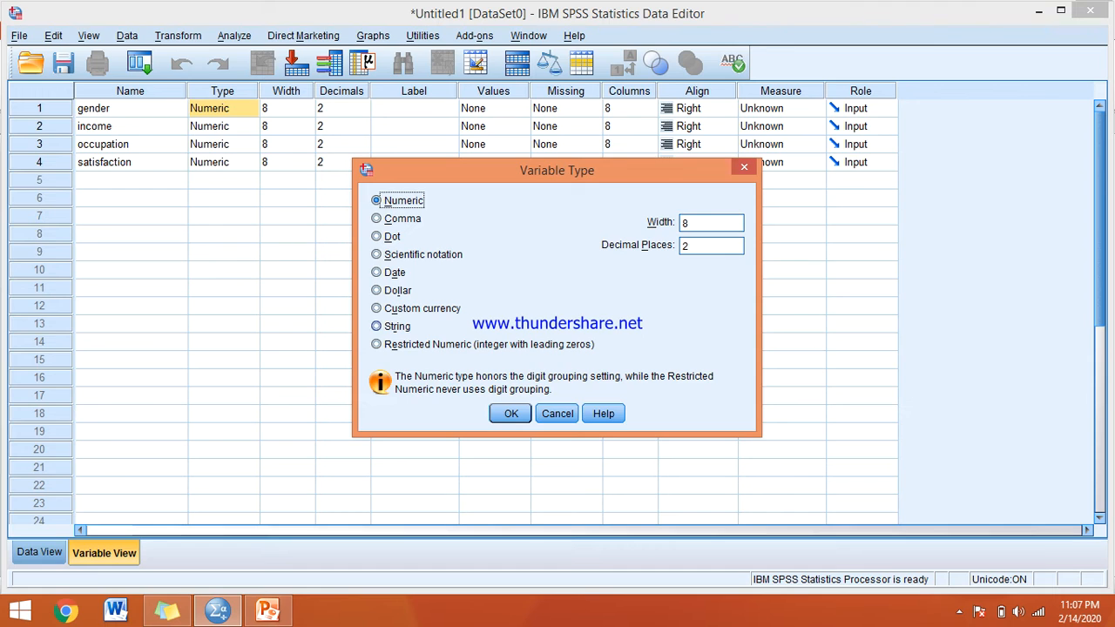
click(377, 326)
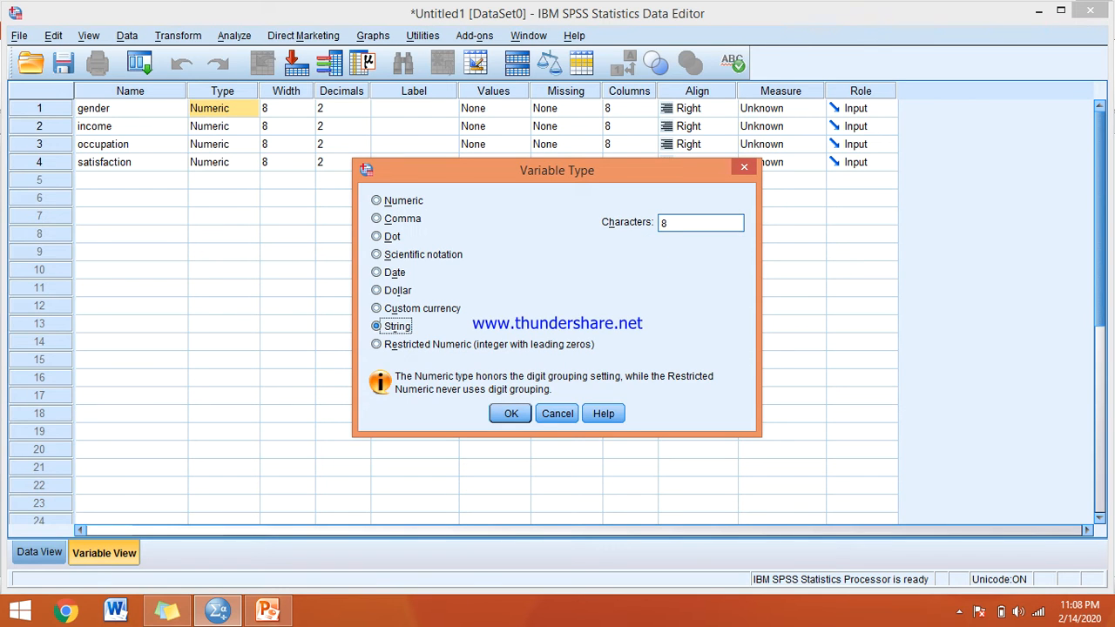
click(510, 414)
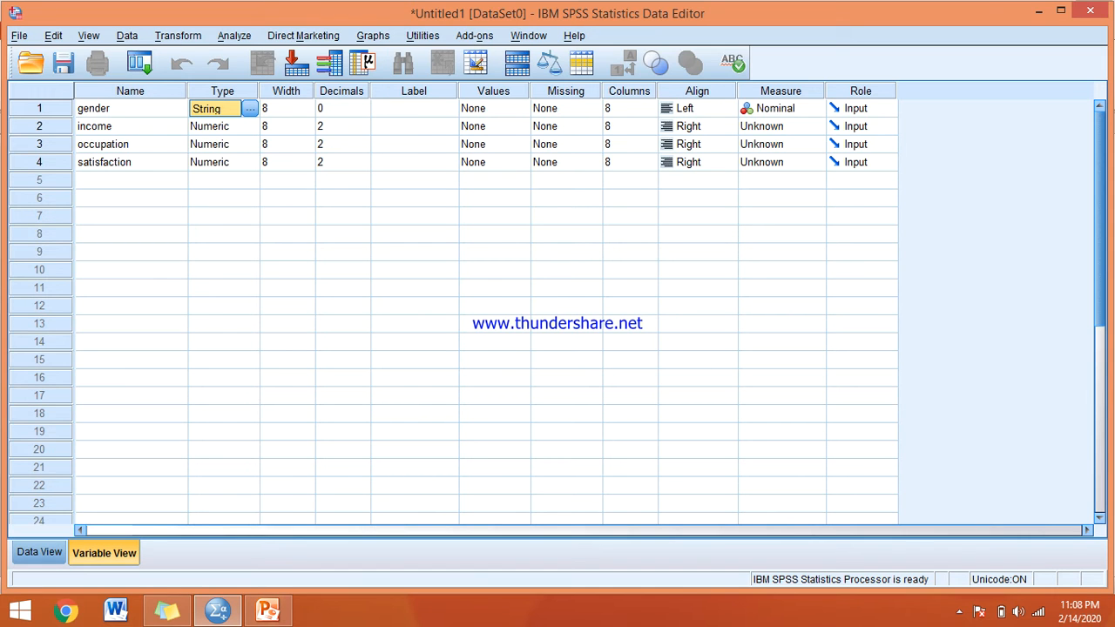
Give the gender variable the label "gender of the customer"
click(414, 109)
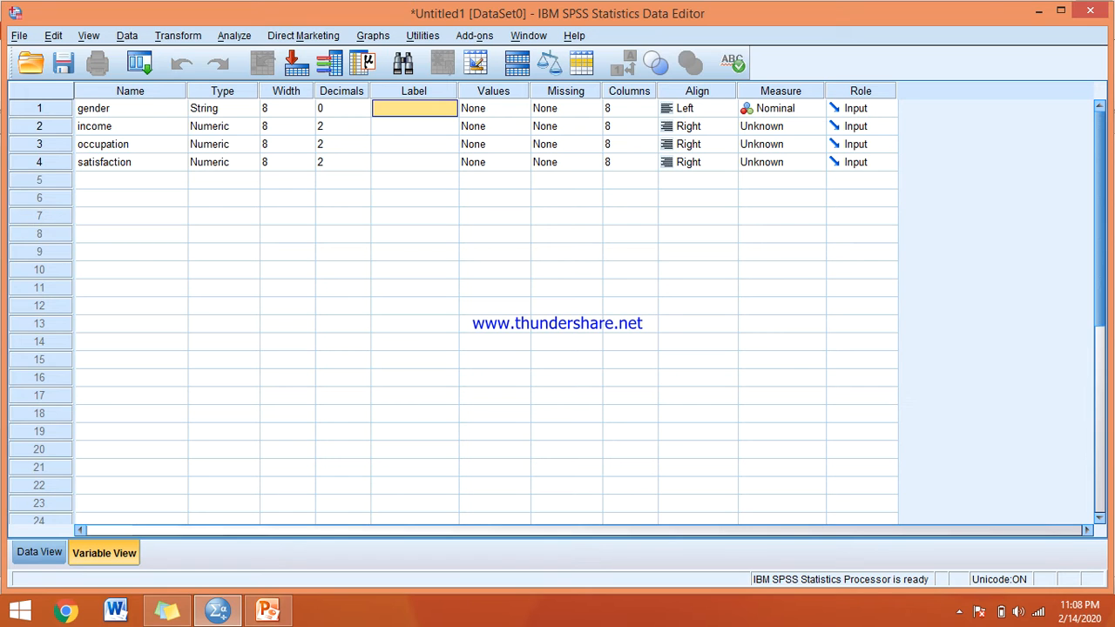
text(ge)
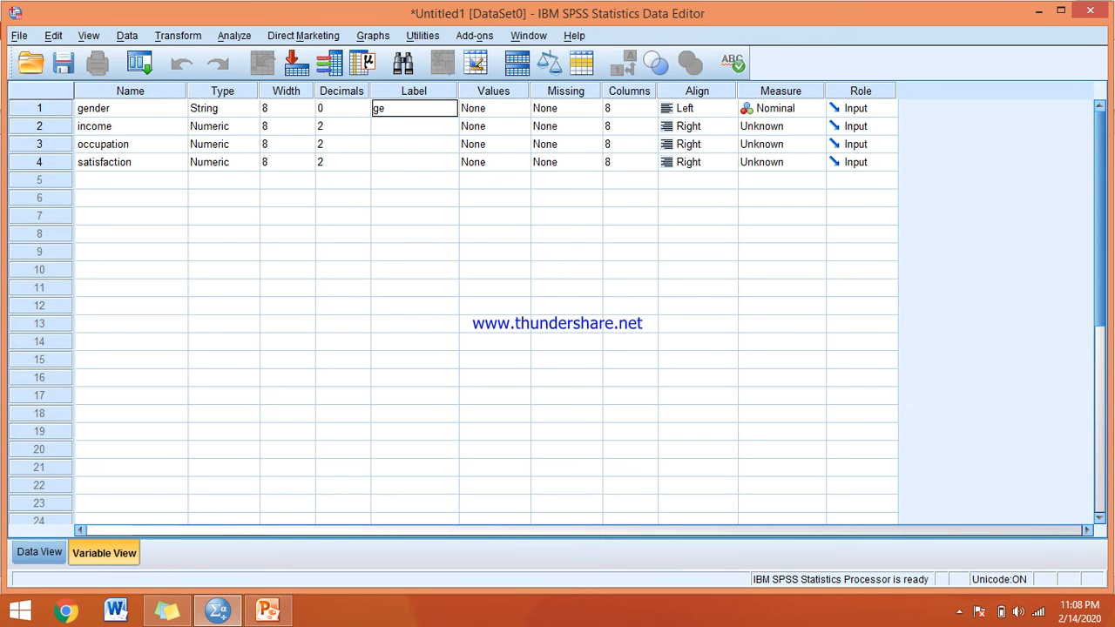
text(nder)
text( of the)
text( custom)
text(er)
Define the gender variable's value labels as 1 = "male" and 2 = "female"
click(521, 109)
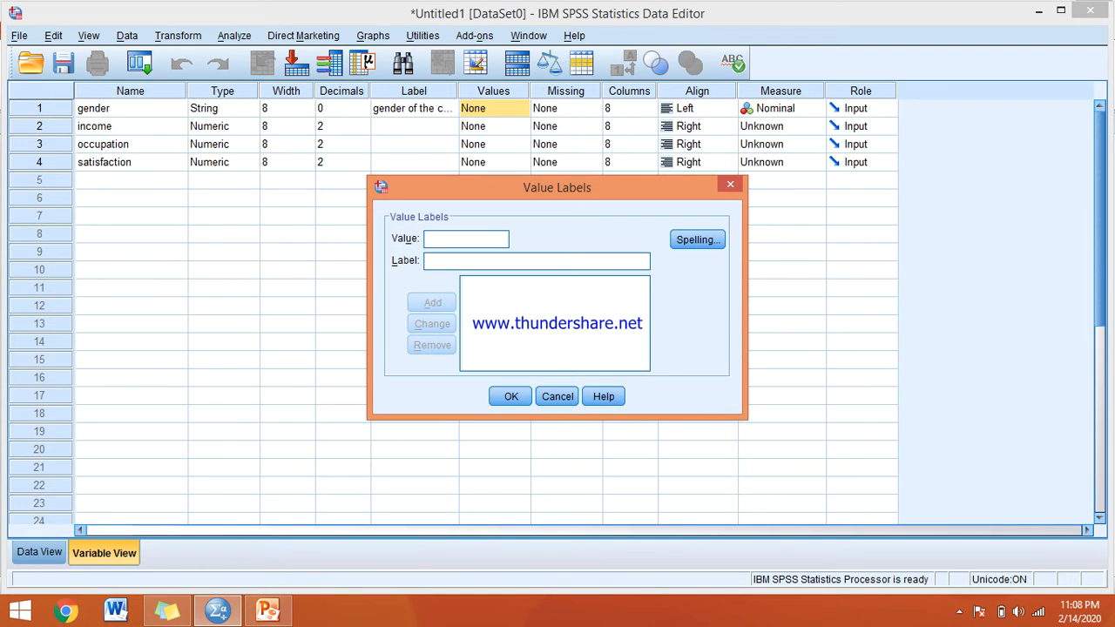
text(1male)
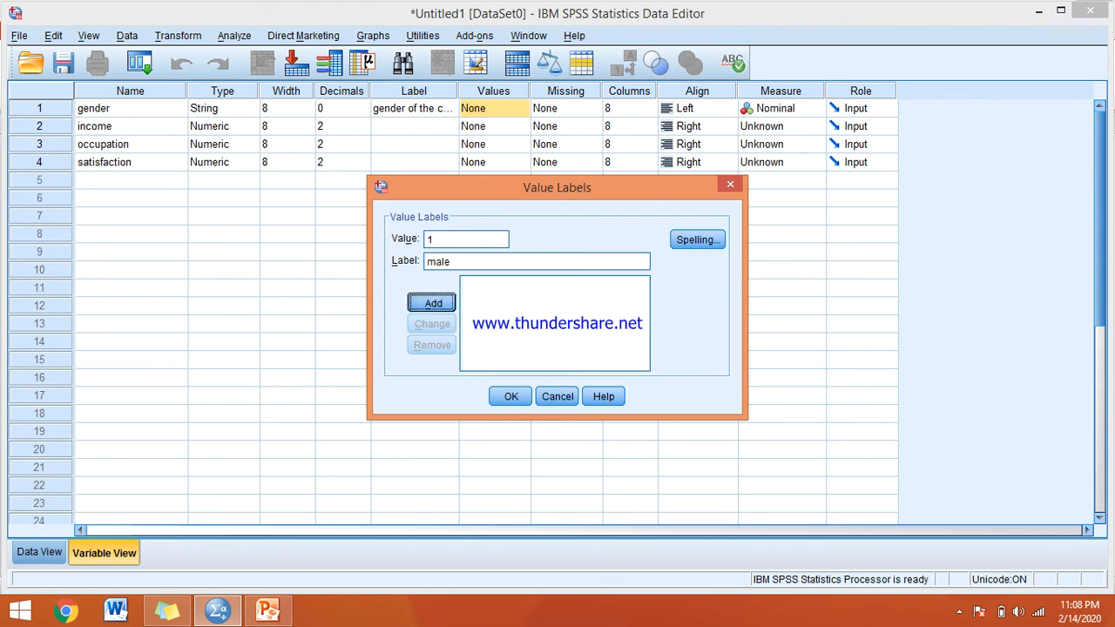
key(Return)
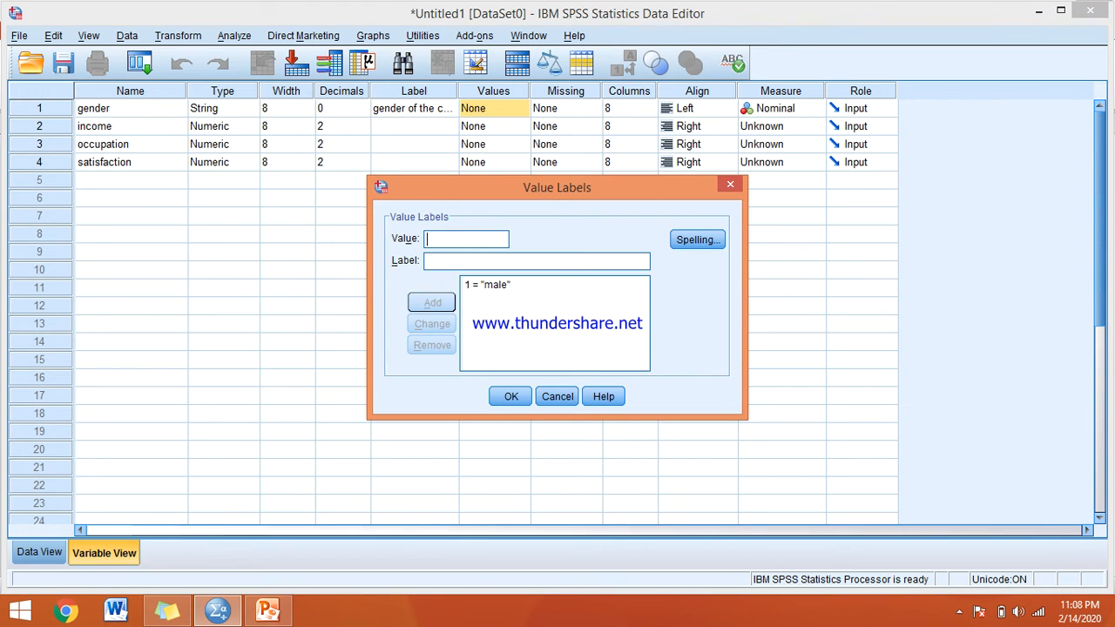
text(2 = ")
text(femal)
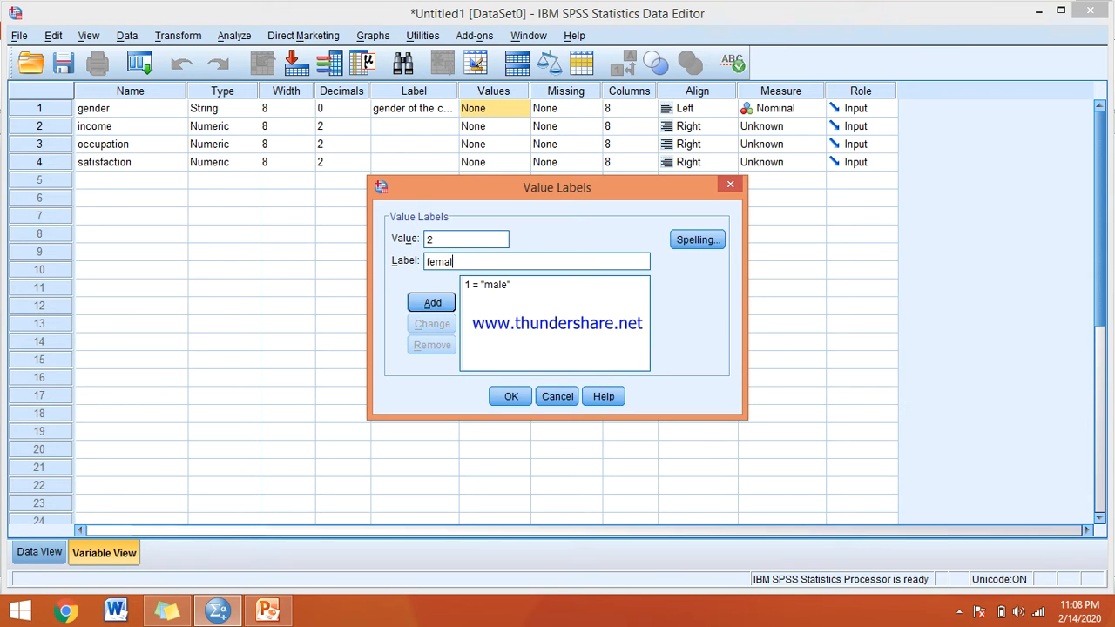
text(e)
key(Return)
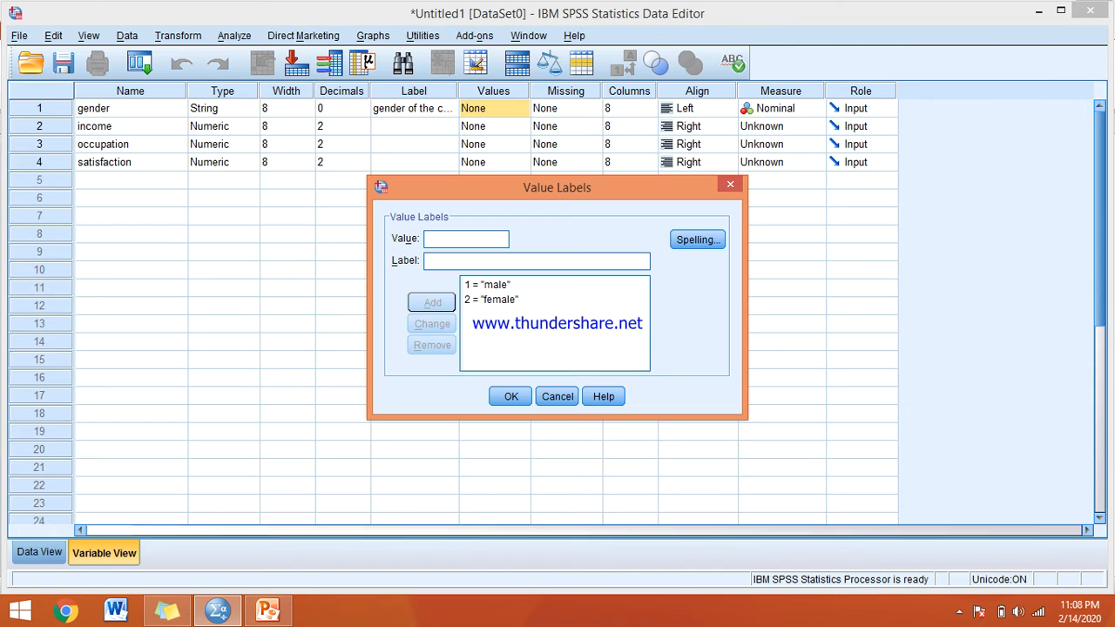
key(Return)
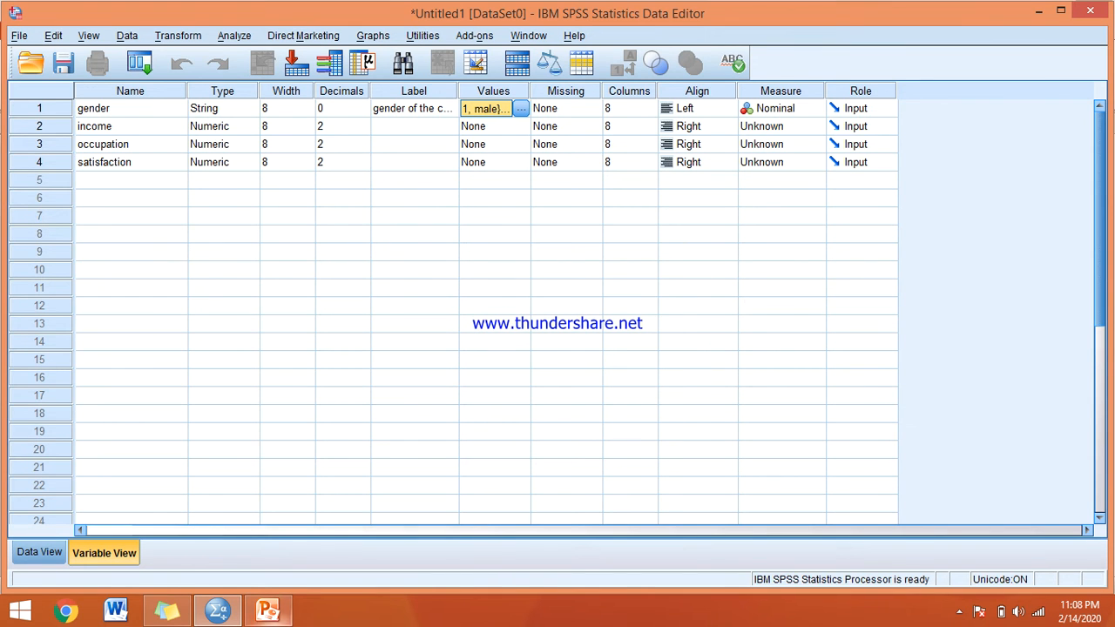
Check the survey table in PowerPoint, return to SPSS and give the income variable the label "income of the customer"
click(267, 611)
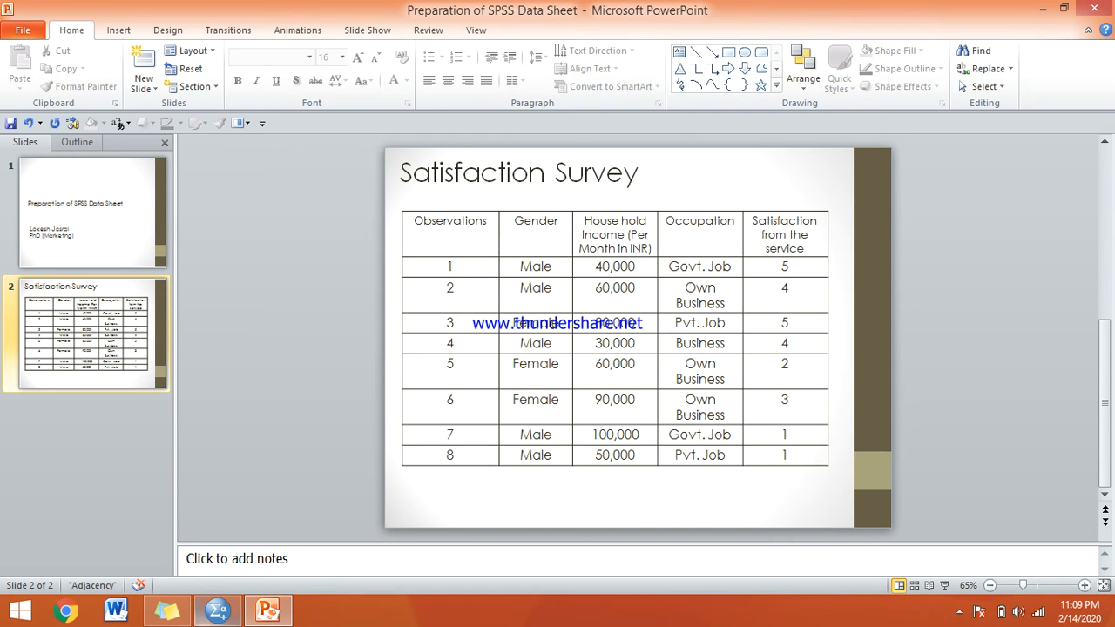
click(217, 609)
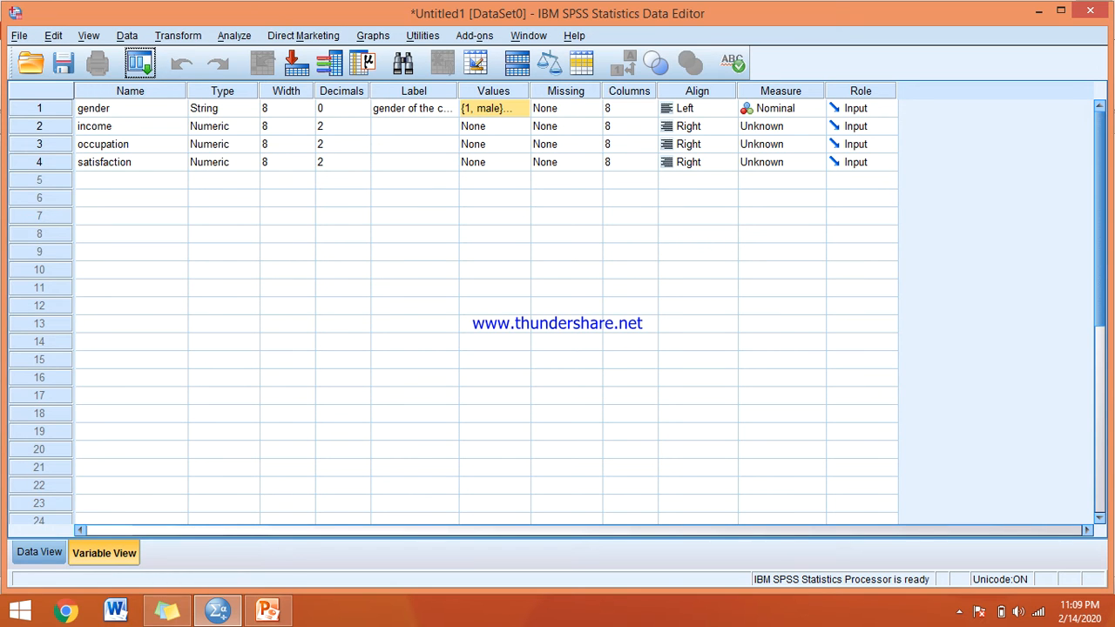
click(414, 126)
text(i)
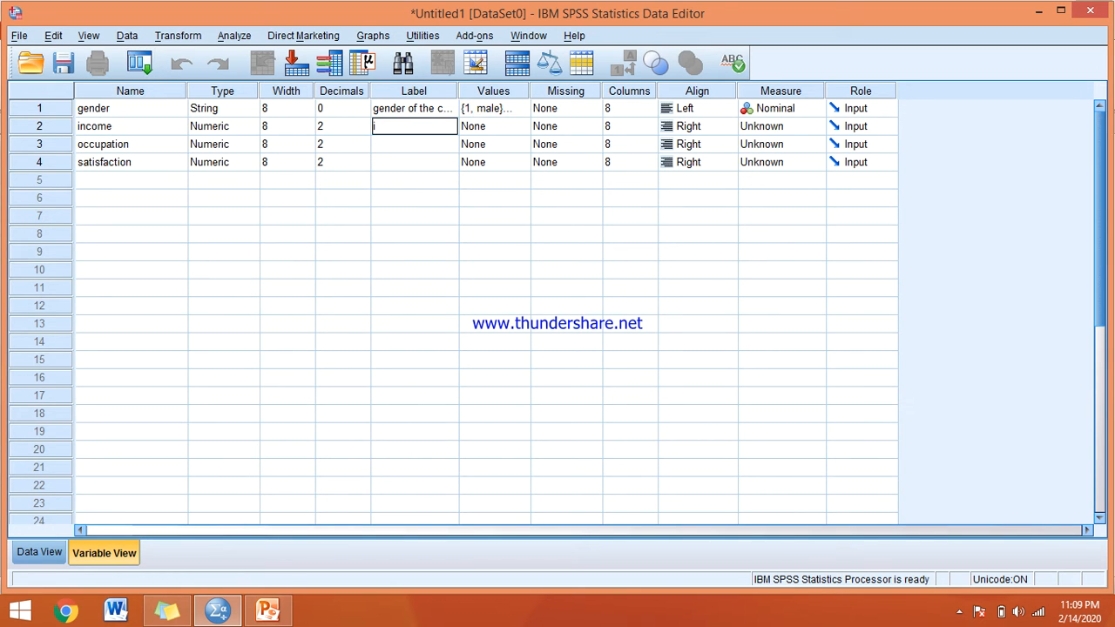
text(ncome)
text( of the c)
text(ustomer)
click(415, 162)
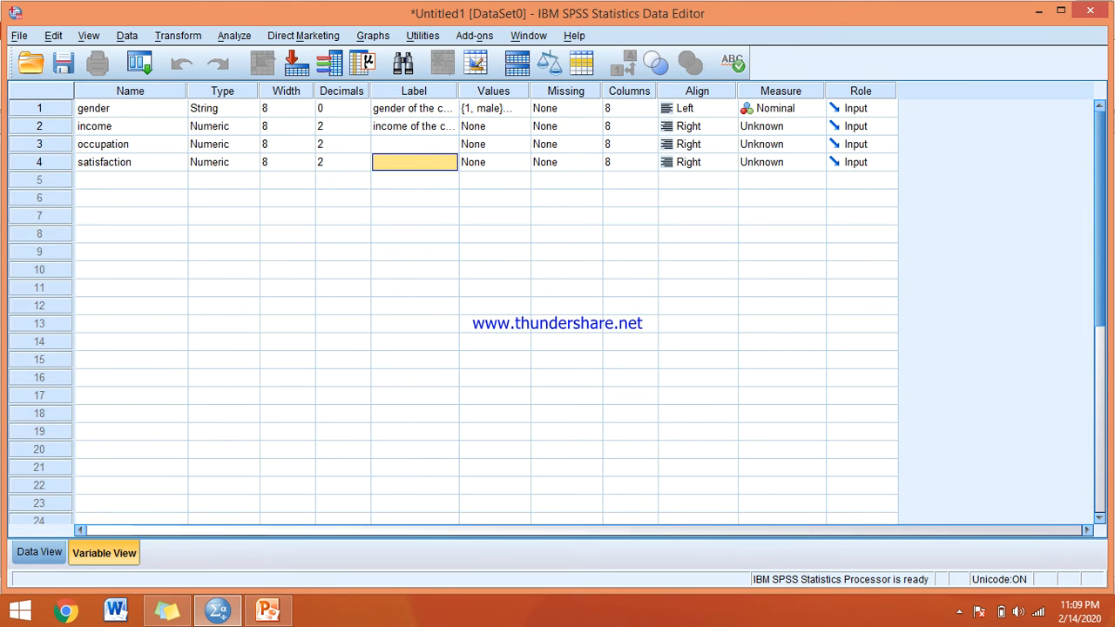
Check the survey table in PowerPoint, return to SPSS and give the occupation variable the label "occupation of customers"
click(267, 609)
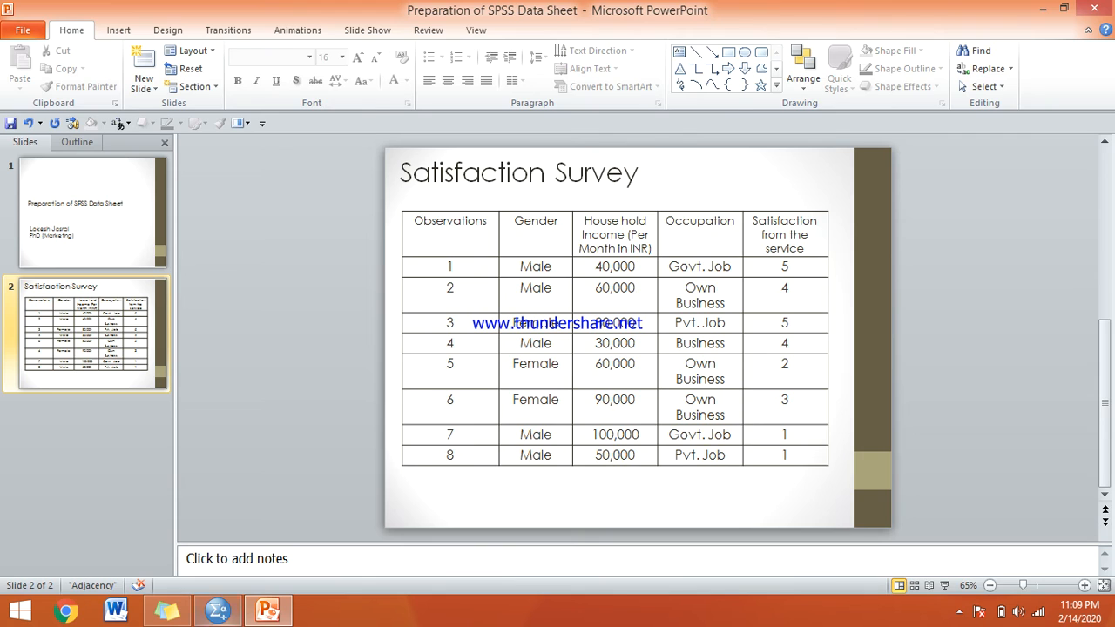
click(218, 610)
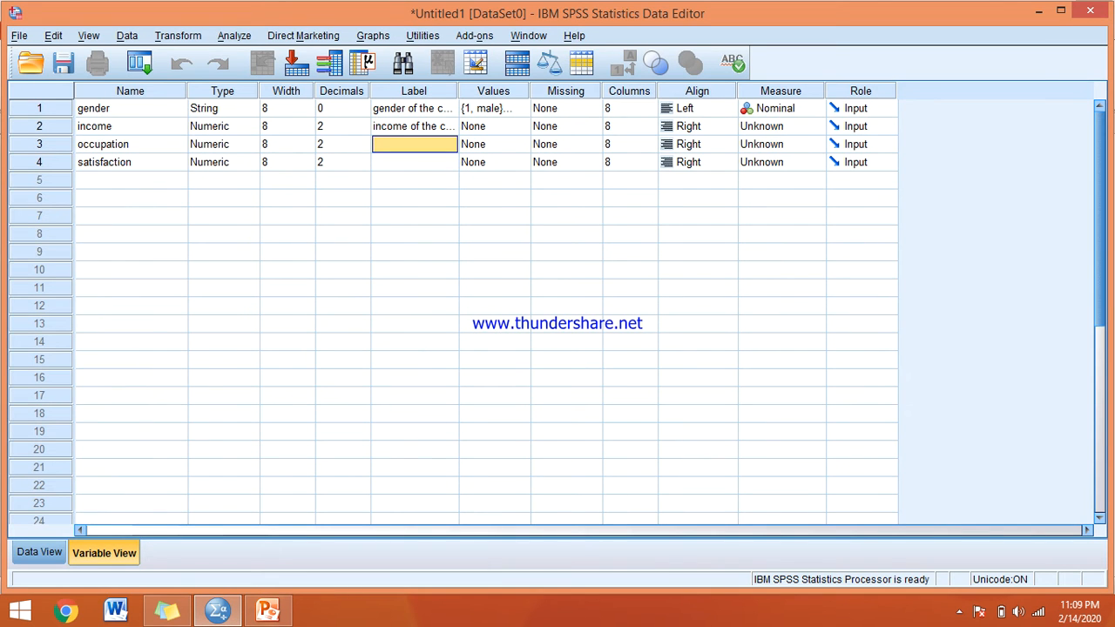
text(occu)
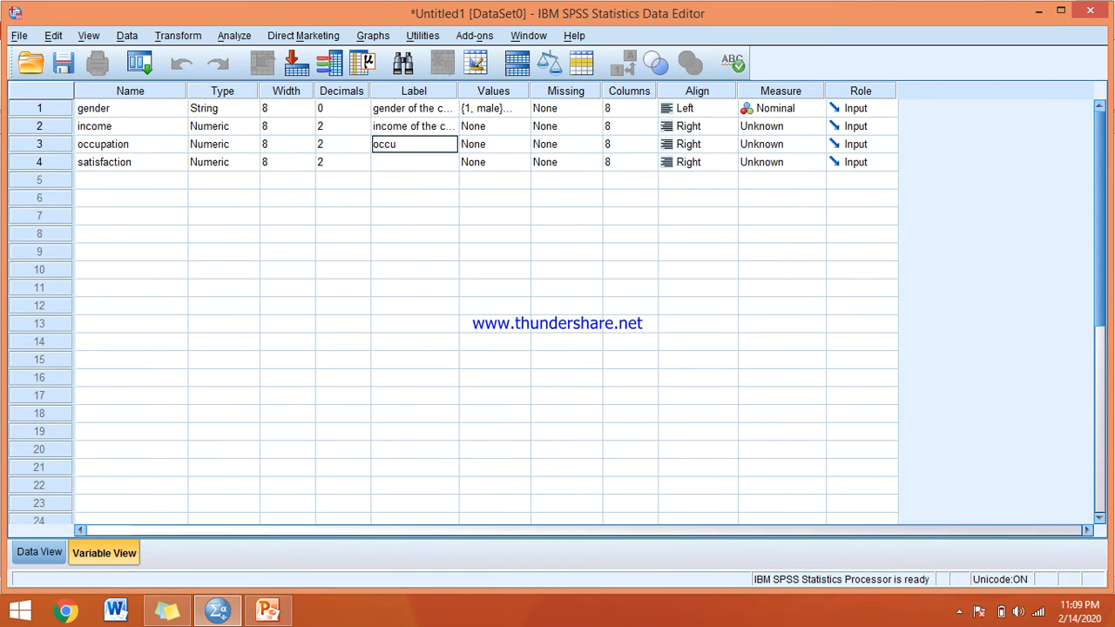
text(pation)
text( of)
text( customer=)
key(BackSpace)
key(BackSpace)
key(BackSpace)
text(ers)
Open the occupation variable's value labels and add 1 = "Govt job"
click(521, 145)
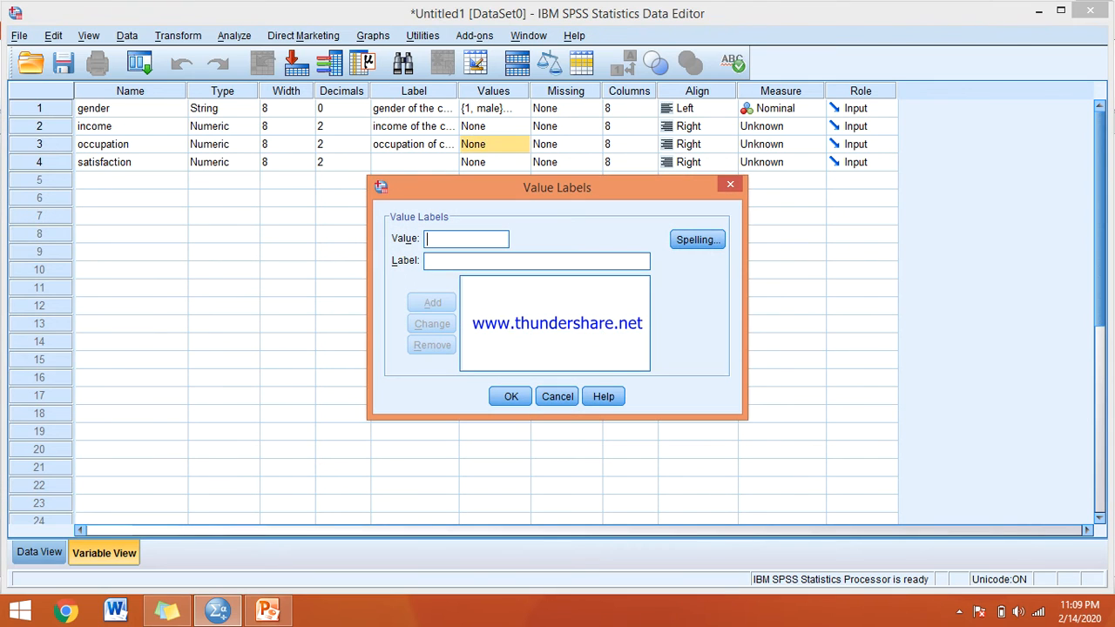
text(1Gov)
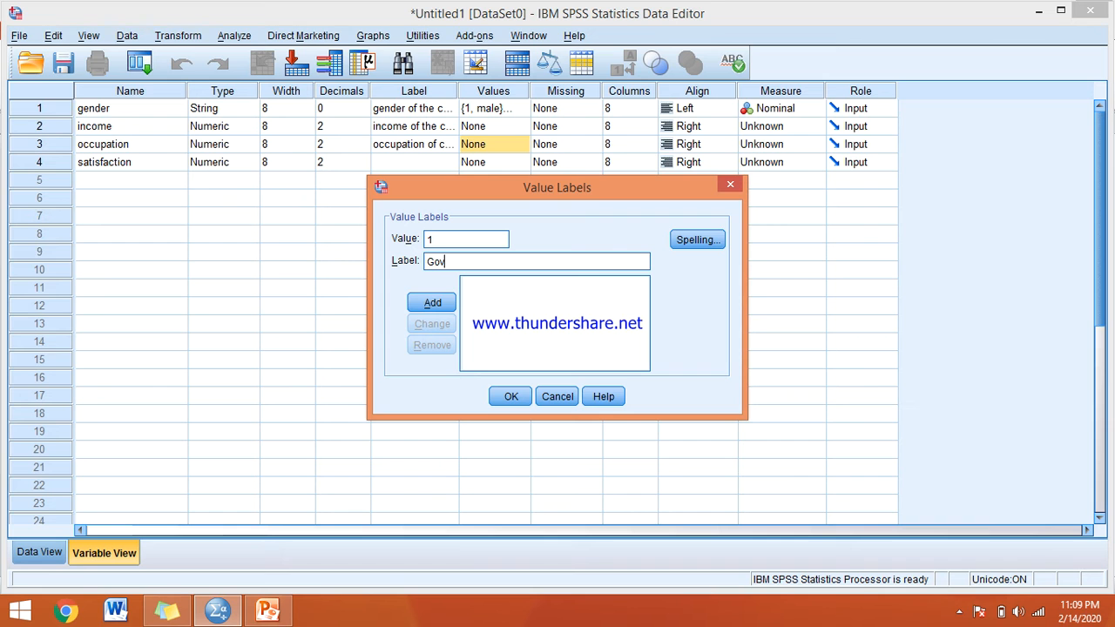
text(t job)
key(alt+a)
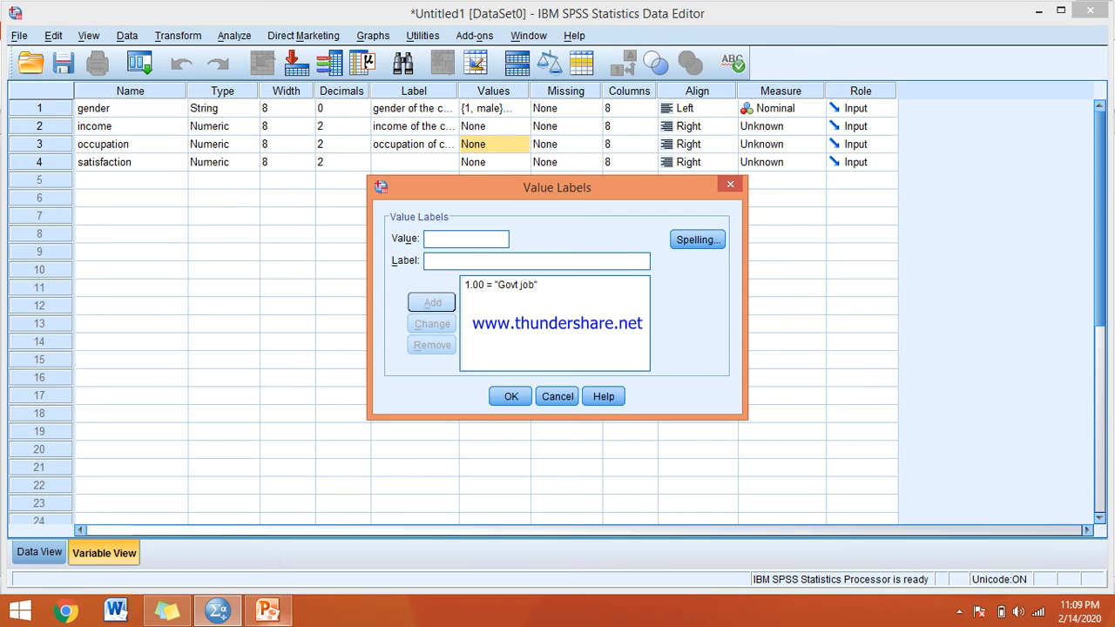
Check the occupation categories in PowerPoint, return to SPSS and add the occupation value label 2 = "own business"
click(268, 610)
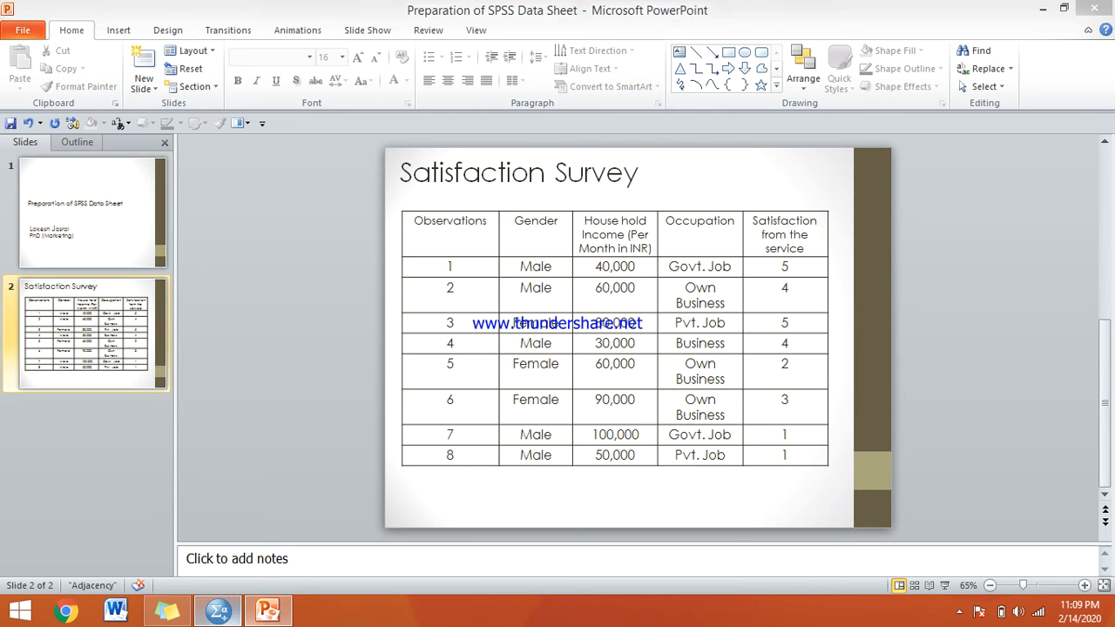
click(217, 611)
text(2)
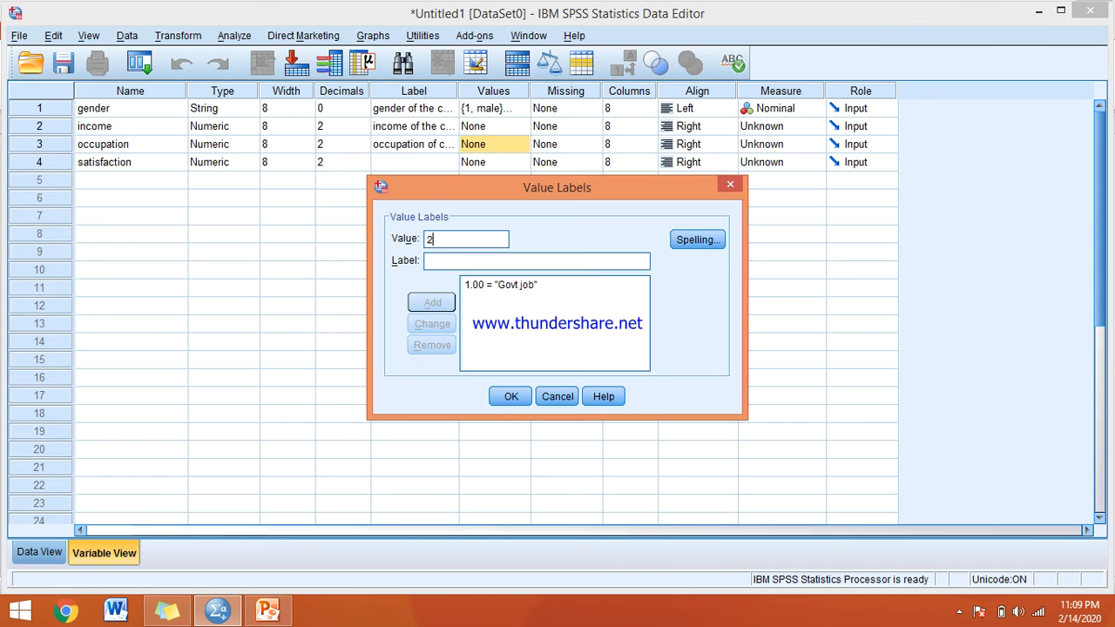
click(428, 261)
text(ow)
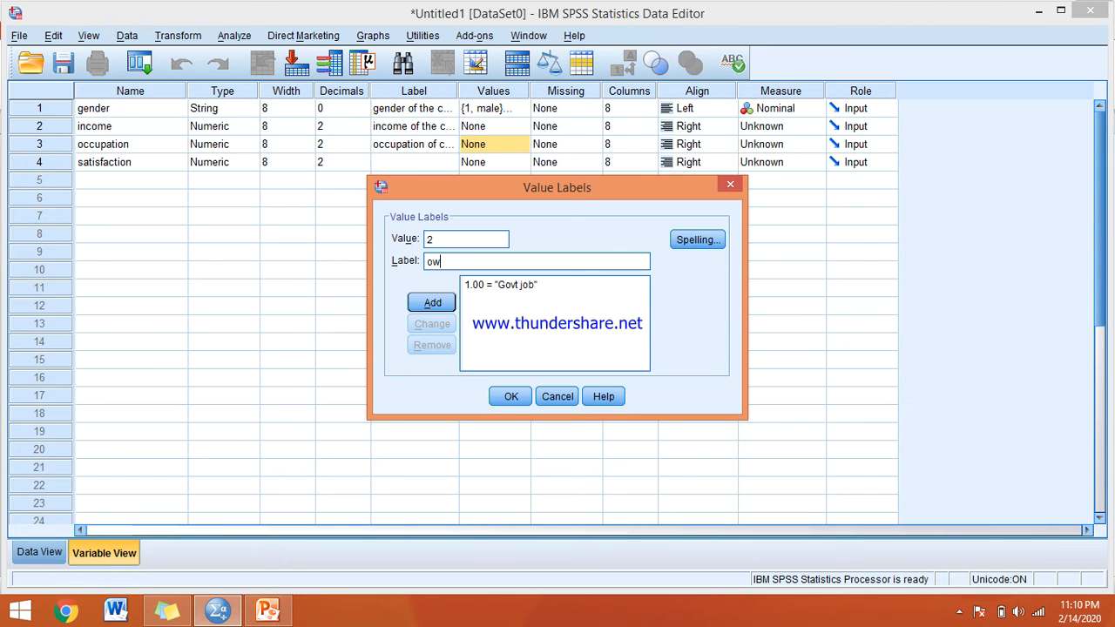
text(n business)
key(Return)
Add the value label 3 = "pvt. job" and apply the occupation variable's value labels
text(3)
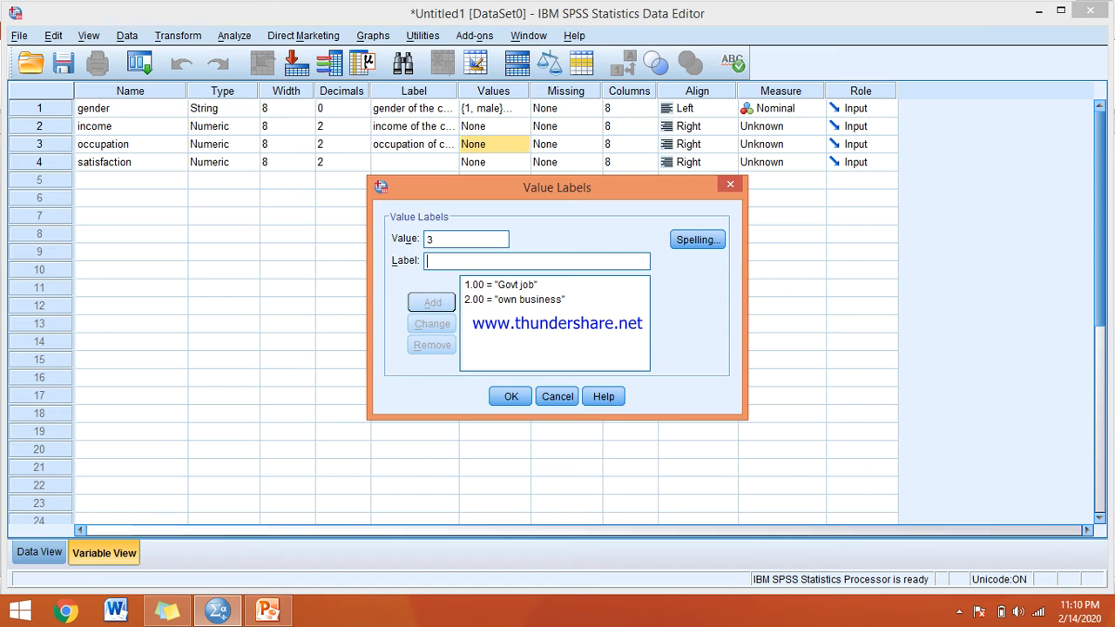
text(pvt)
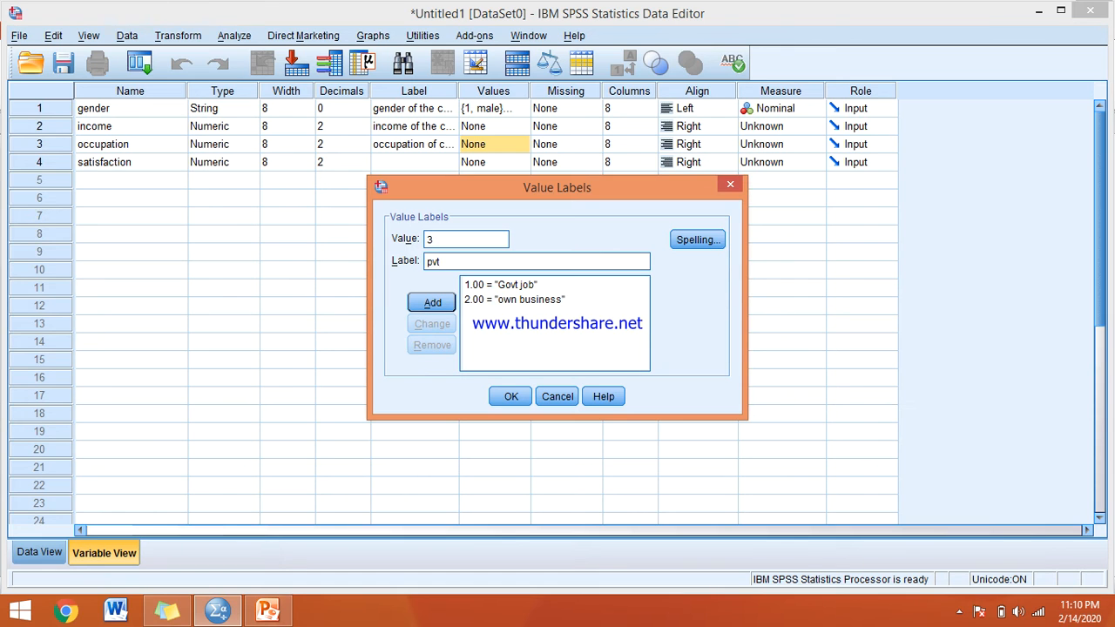
text(. job)
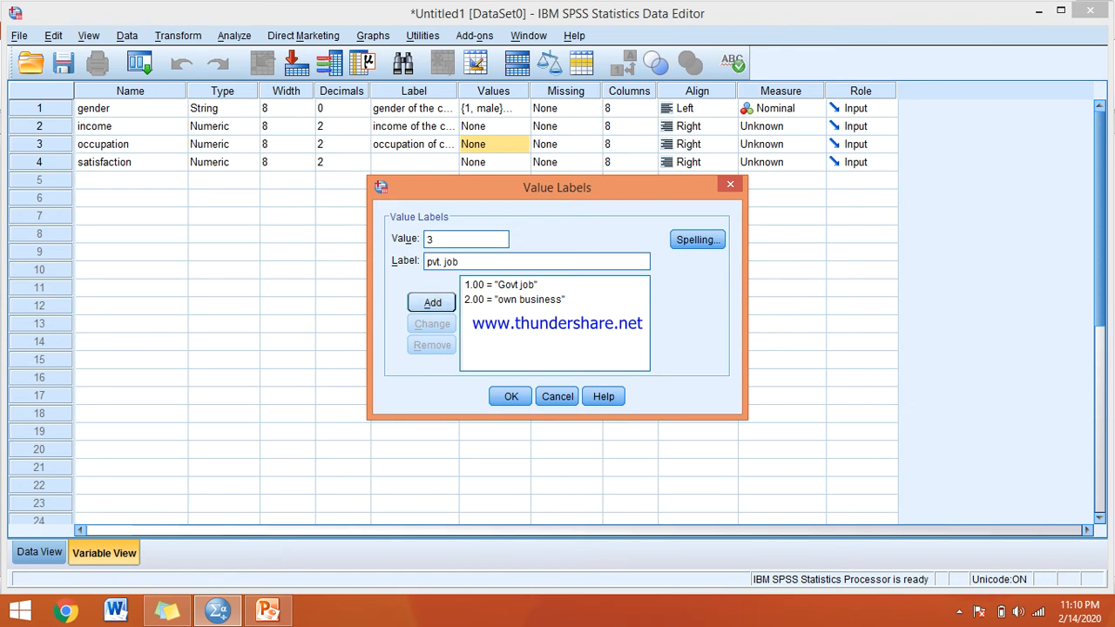
key(Return)
key(Return)
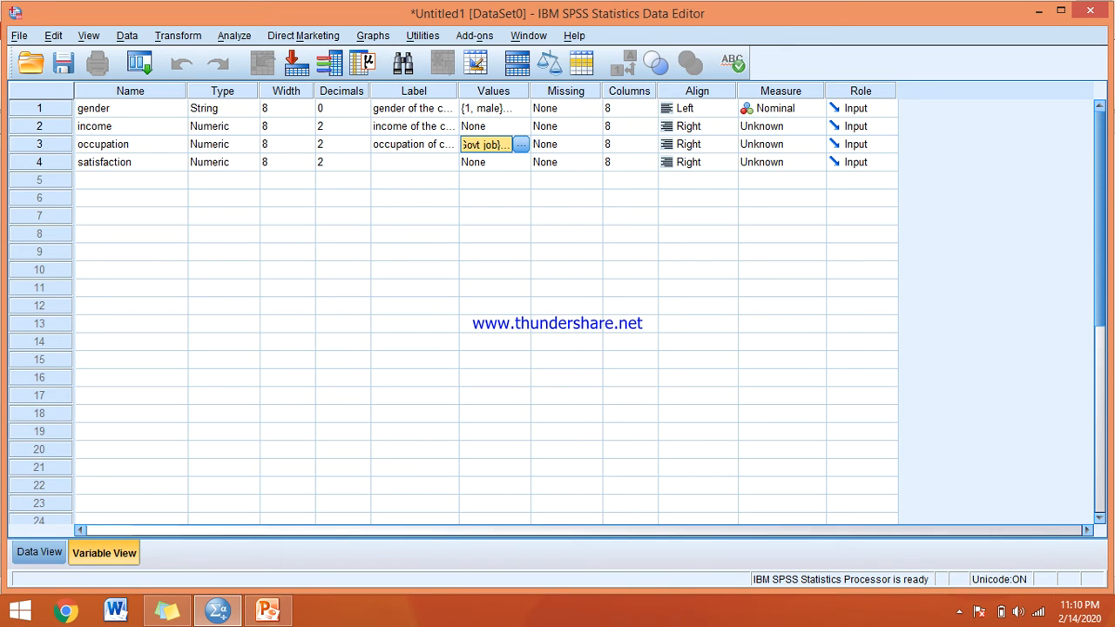
Set the income variable's measurement level to Nominal
click(783, 127)
key(Down)
key(Down)
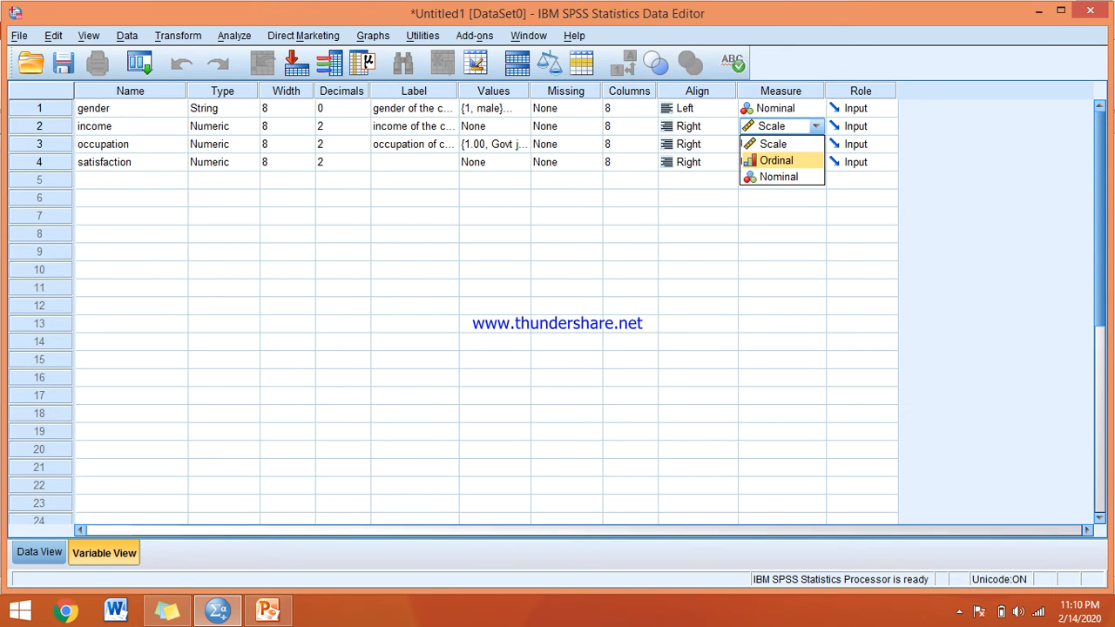
key(Return)
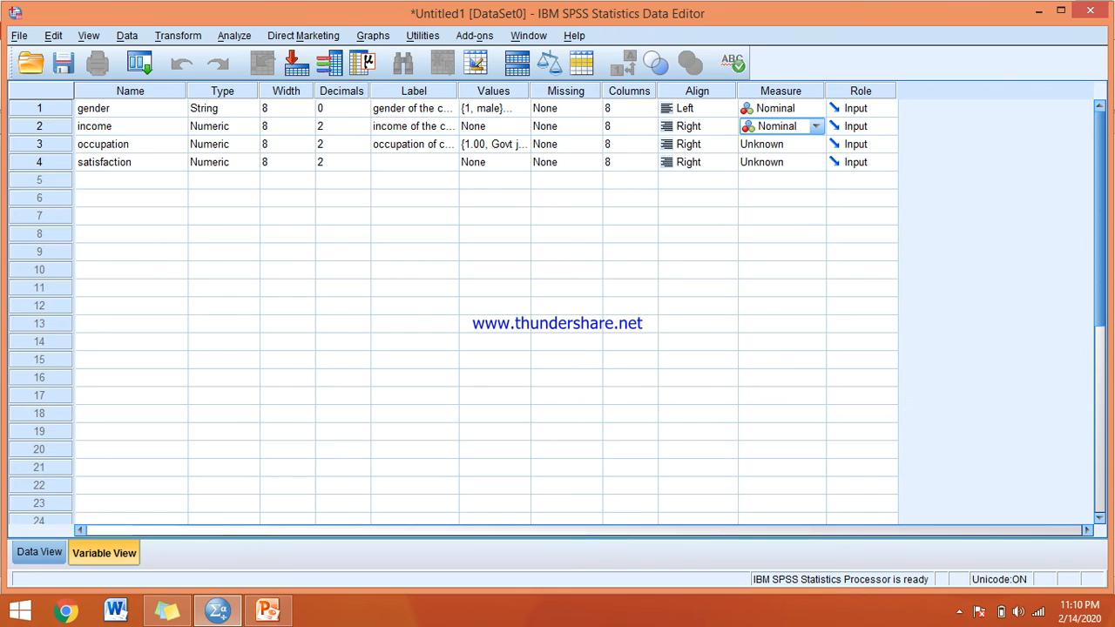
Set the income variable's measurement level to Scale
click(216, 127)
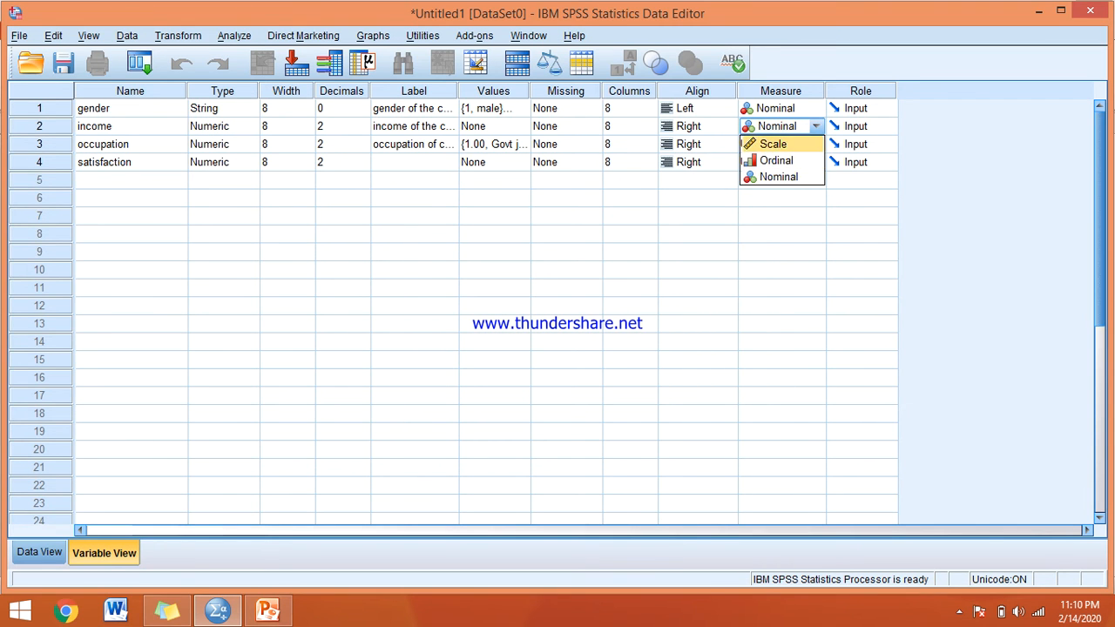
click(773, 145)
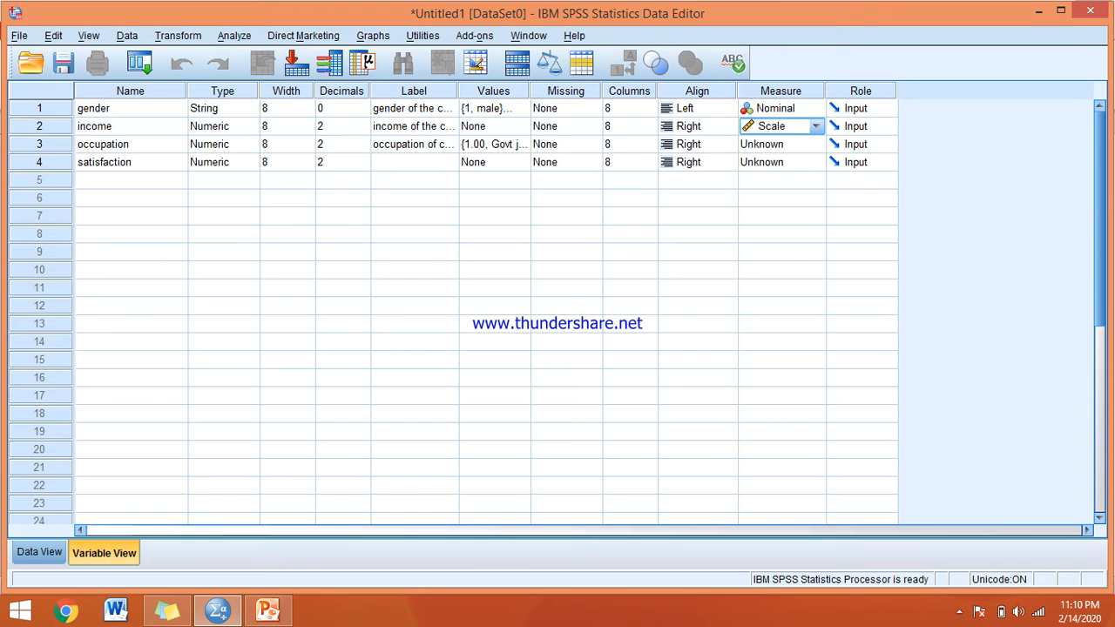
Change the occupation variable's type to String and accept the discarding of incompatible value labels
click(250, 144)
click(376, 326)
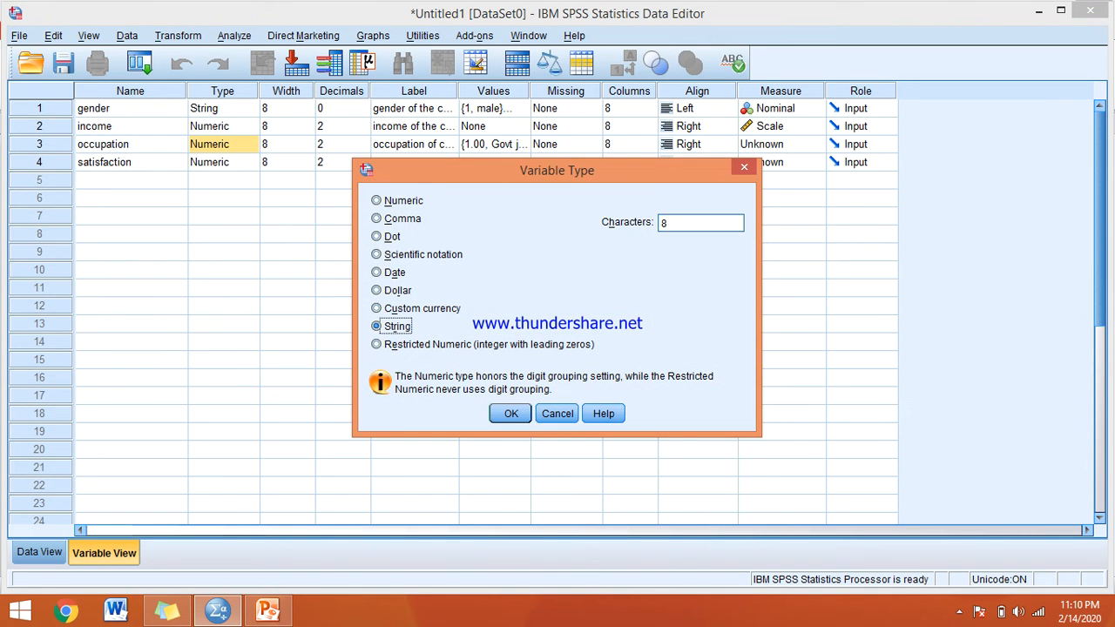
click(510, 413)
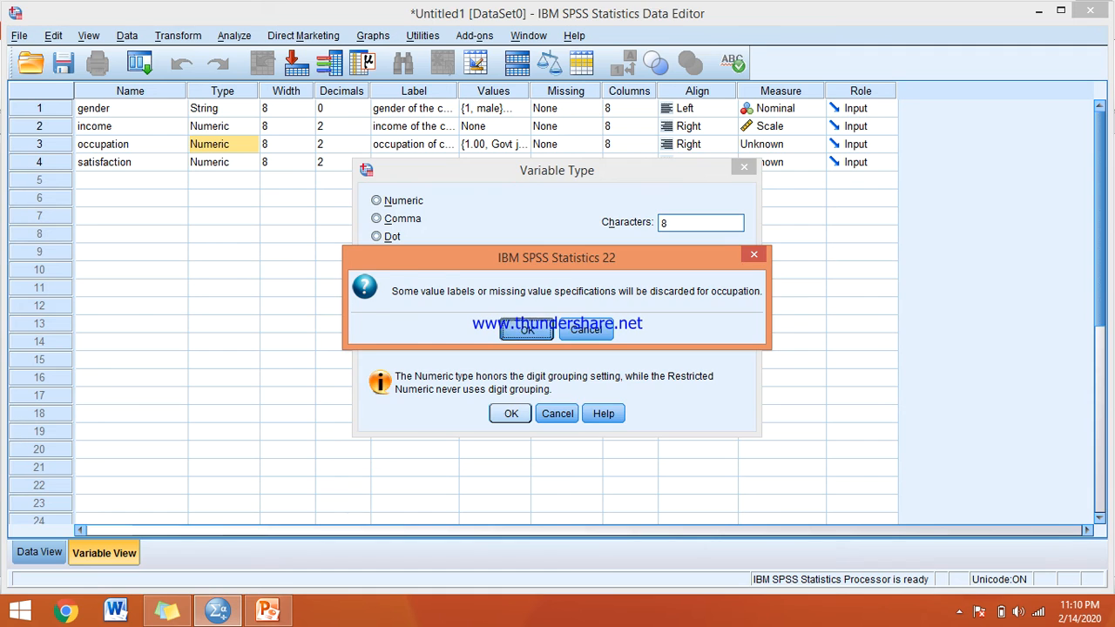
click(526, 329)
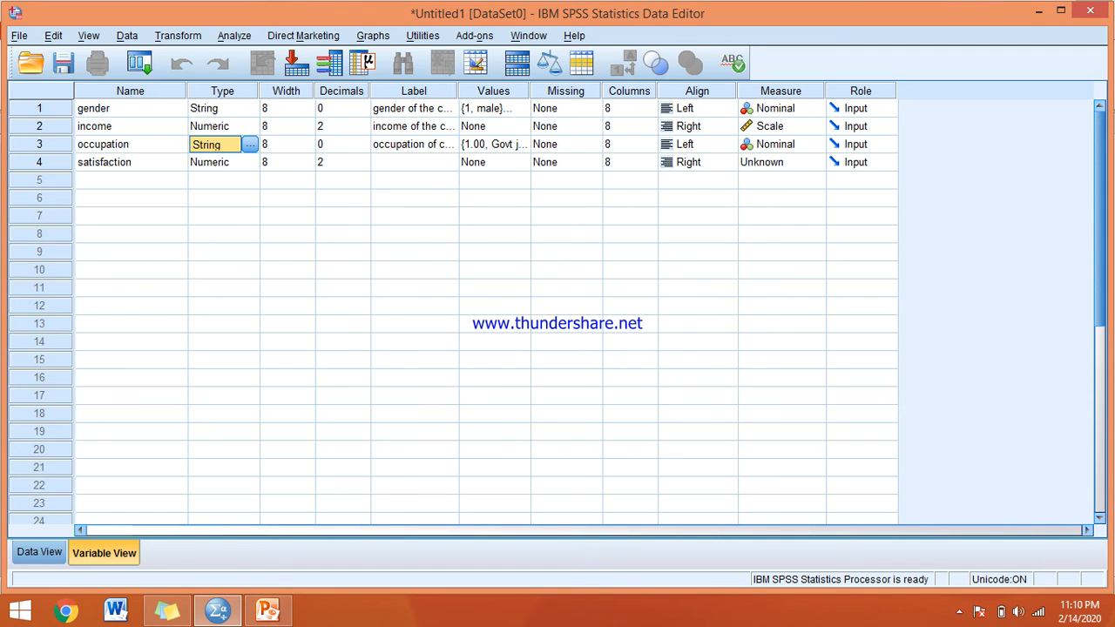
Set the satisfaction variable's measurement level to Scale
click(794, 162)
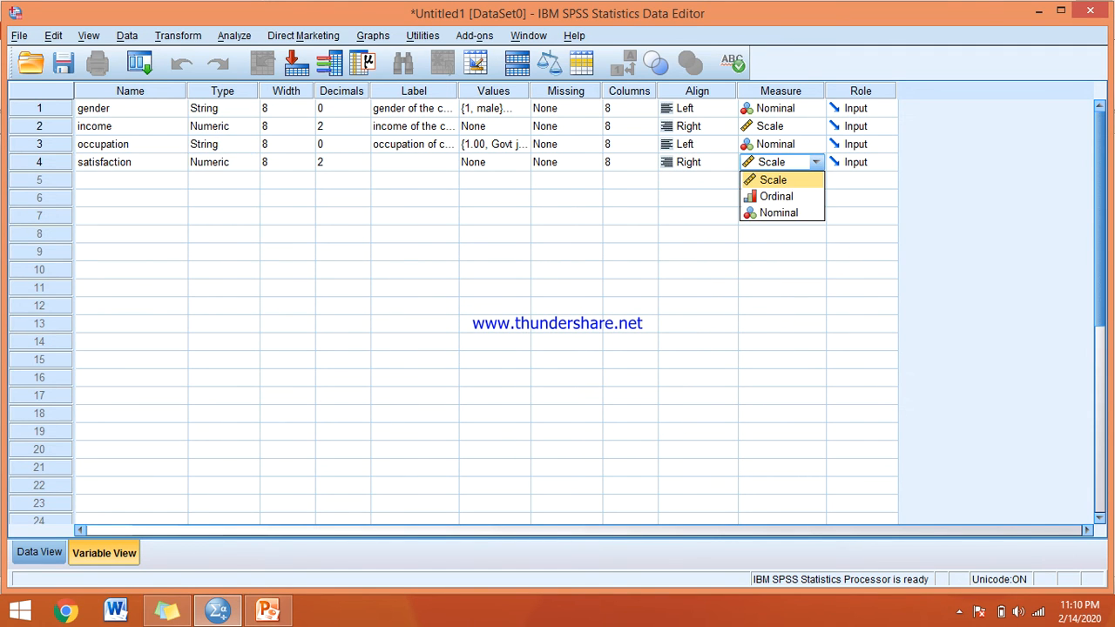
click(774, 180)
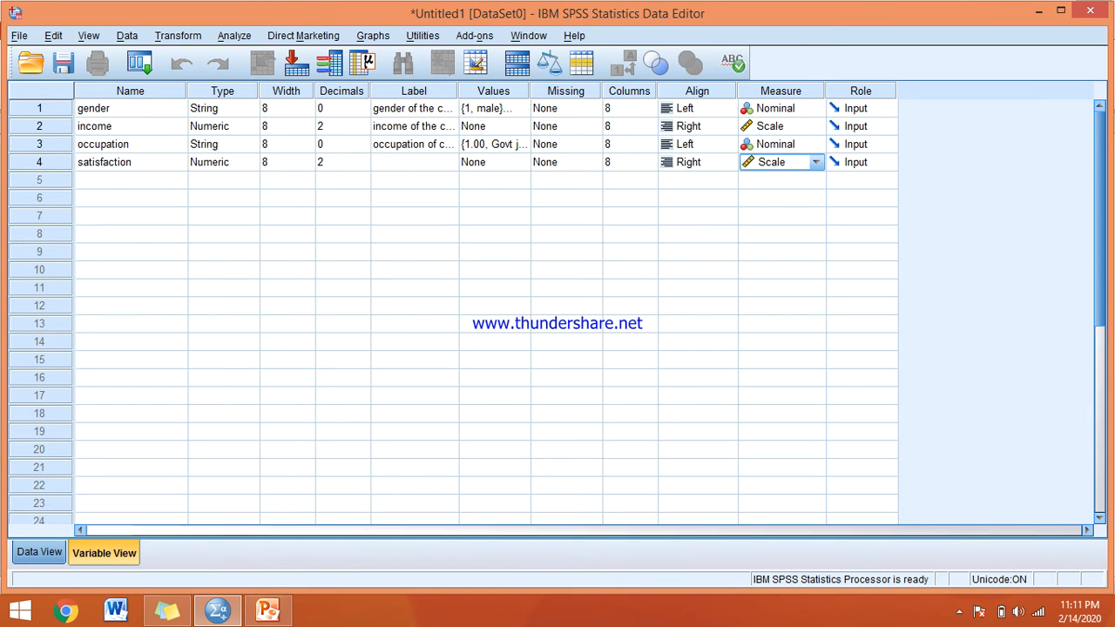
View the data sheet's variable columns, look back at the variable definitions and return to the data sheet
click(40, 551)
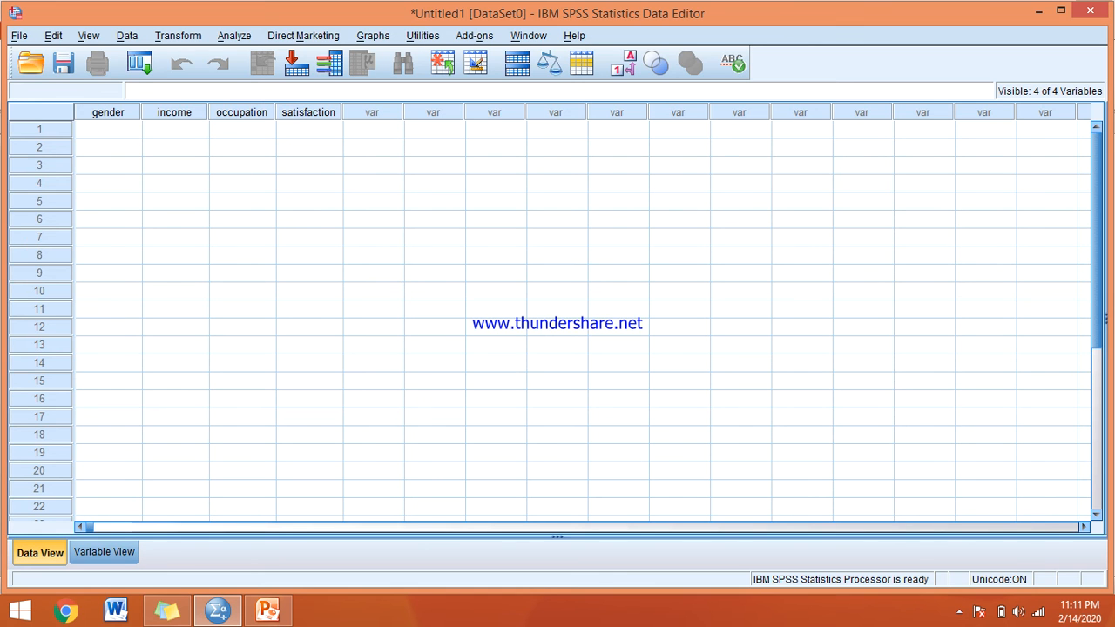
click(103, 552)
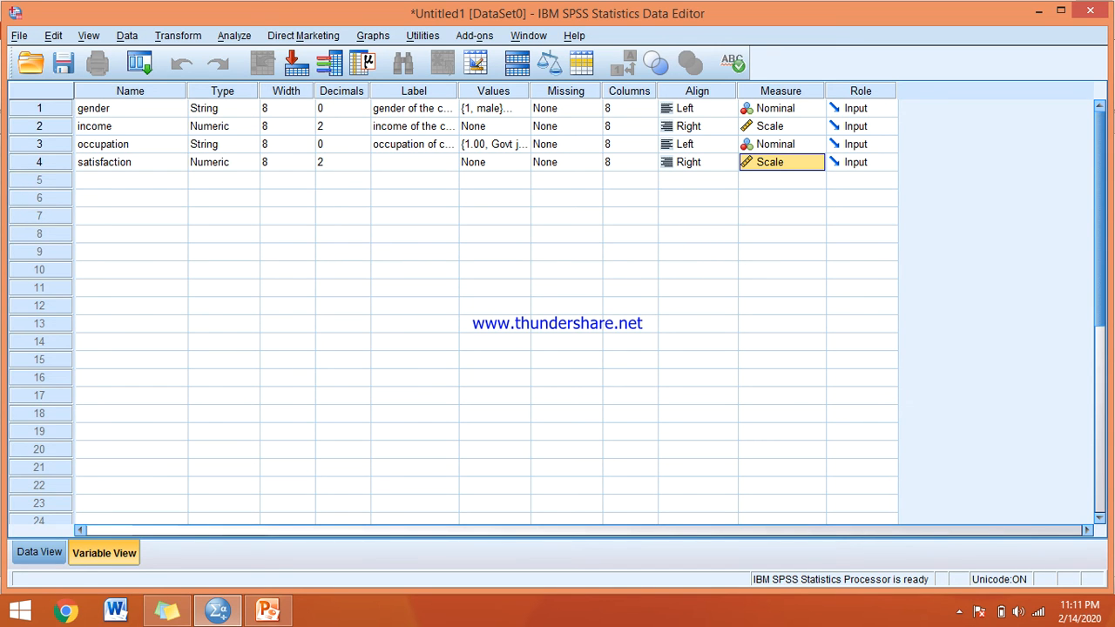
click(39, 552)
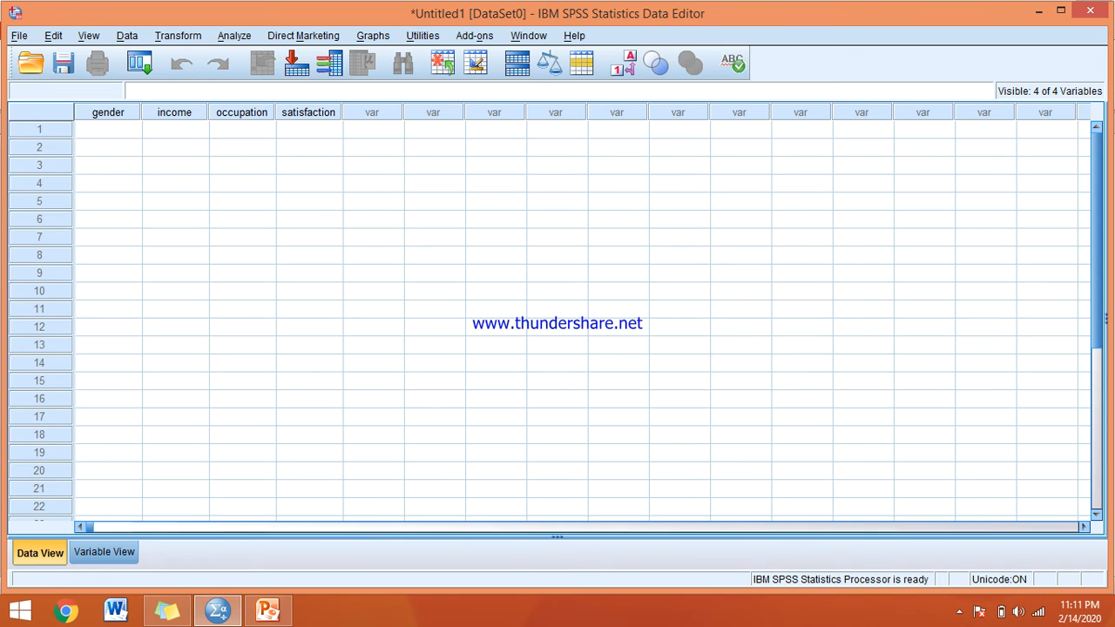
Consult the Satisfaction Survey table in PowerPoint, and enter gender code 1 for the first observation in the SPSS data sheet
click(267, 609)
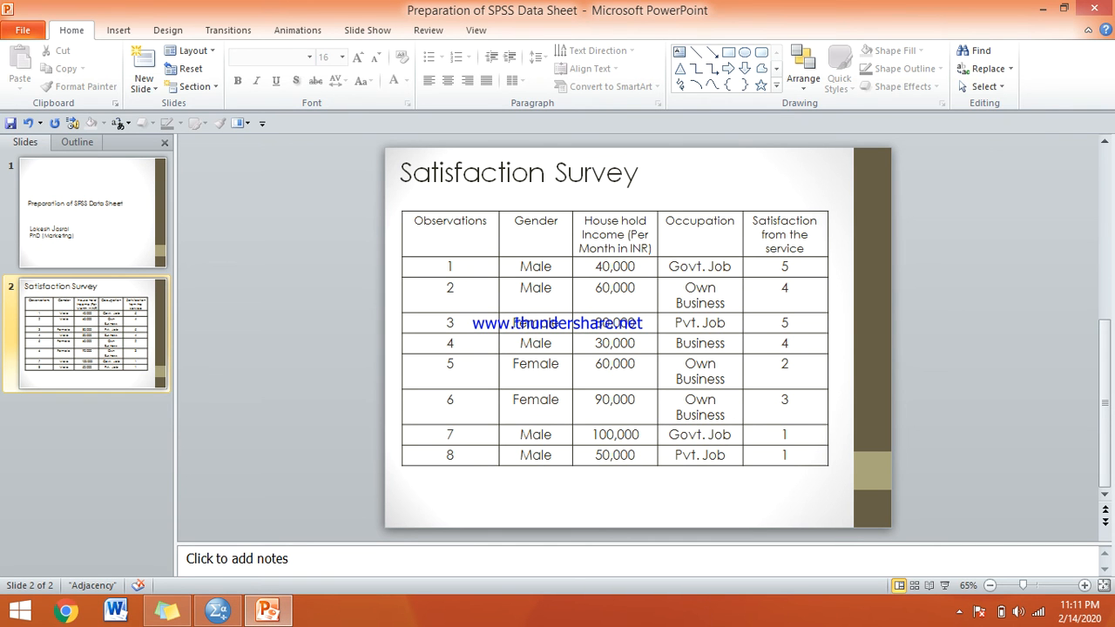
click(217, 609)
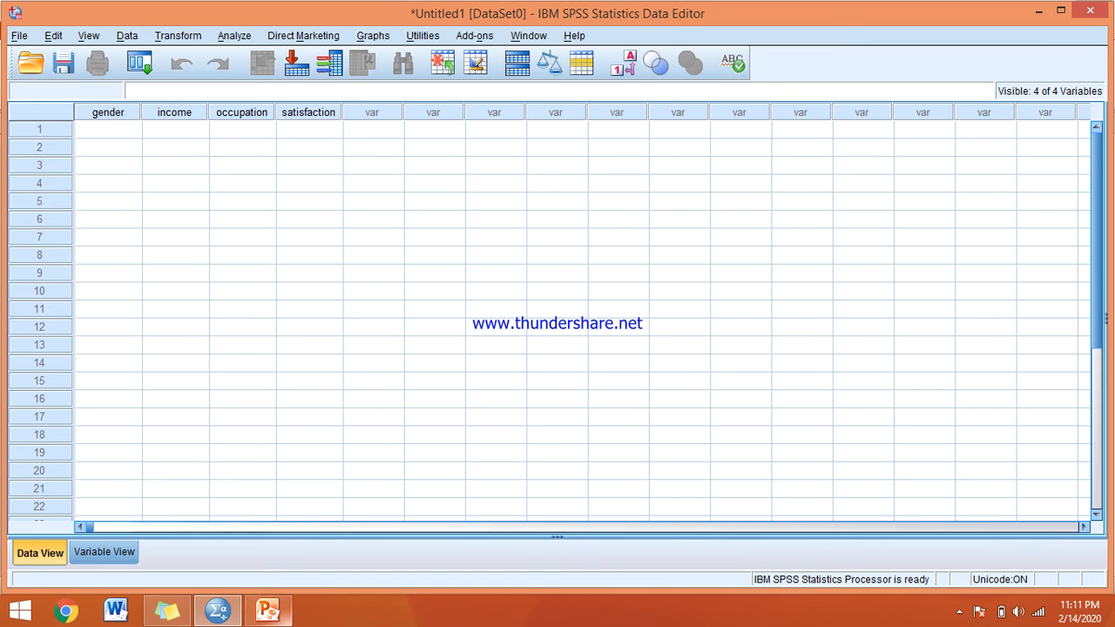
click(268, 610)
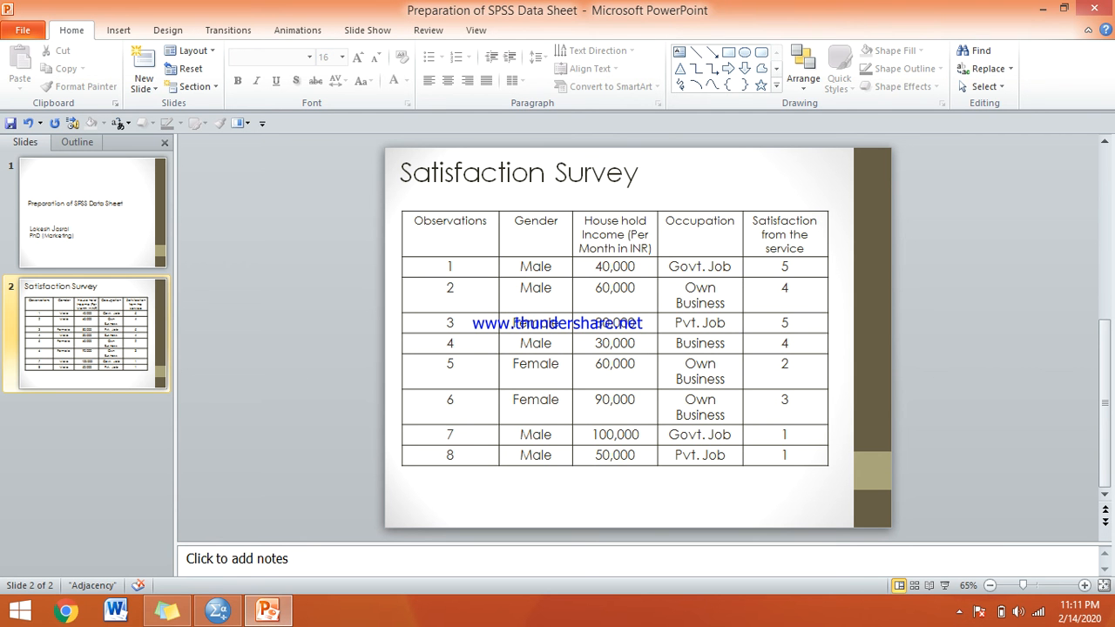
click(217, 611)
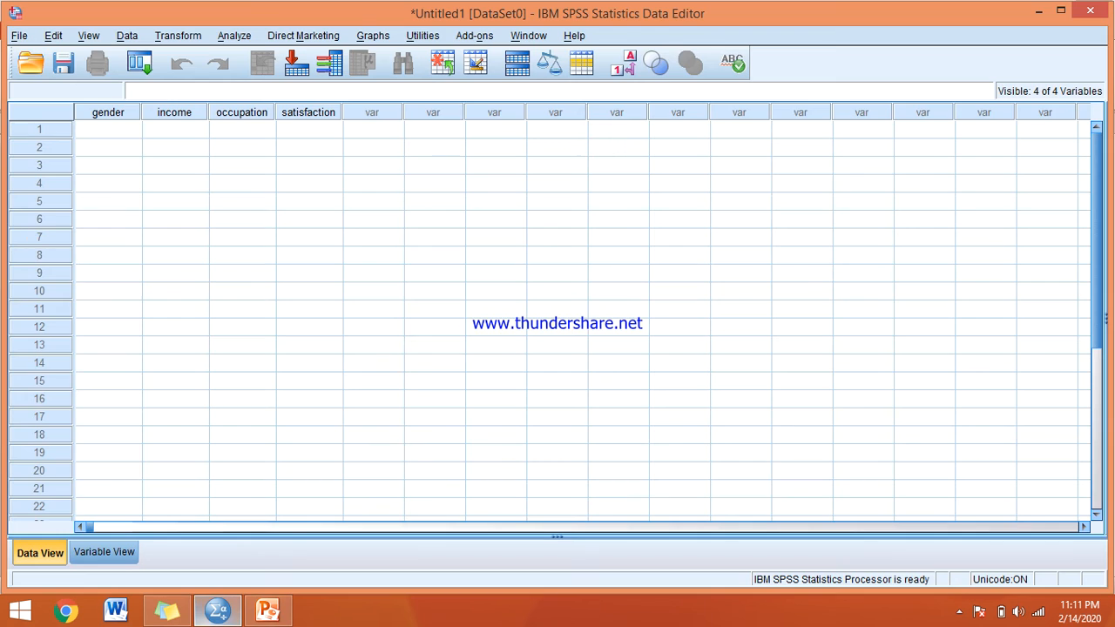
click(309, 130)
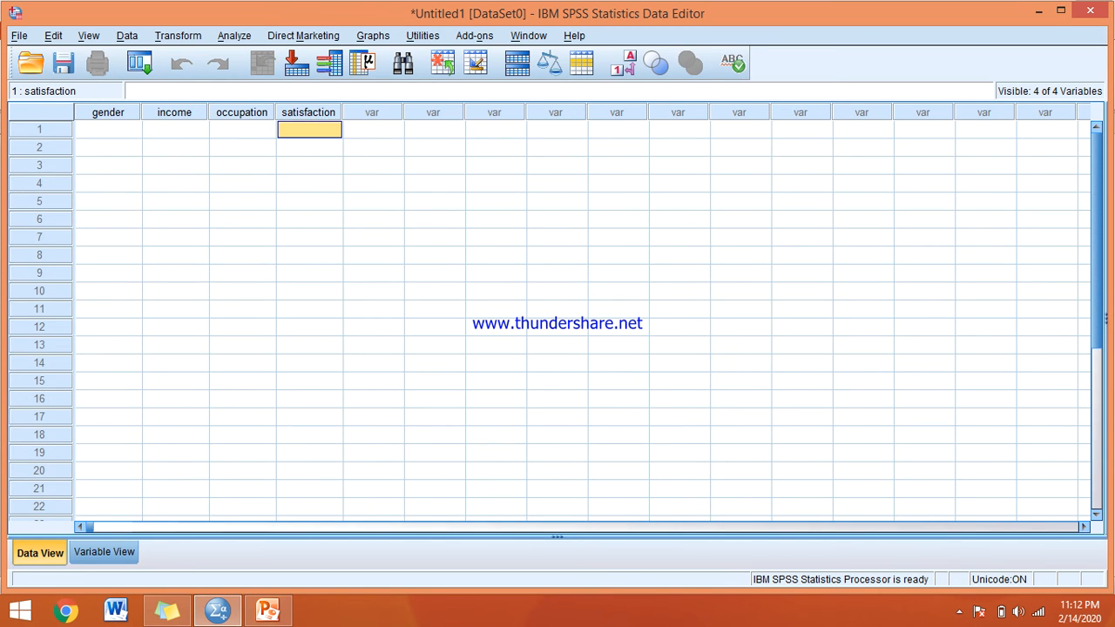
click(108, 129)
double_click(108, 130)
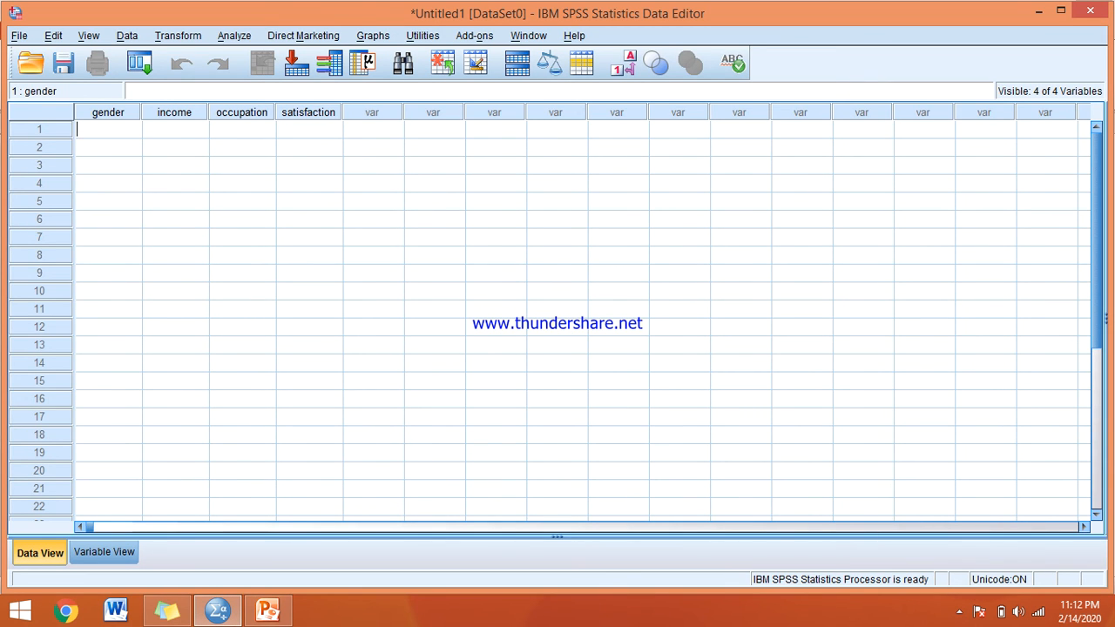
text(1)
key(Tab)
Look up the first observation's household income in the PowerPoint table and enter 40000 as its income in SPSS
click(267, 610)
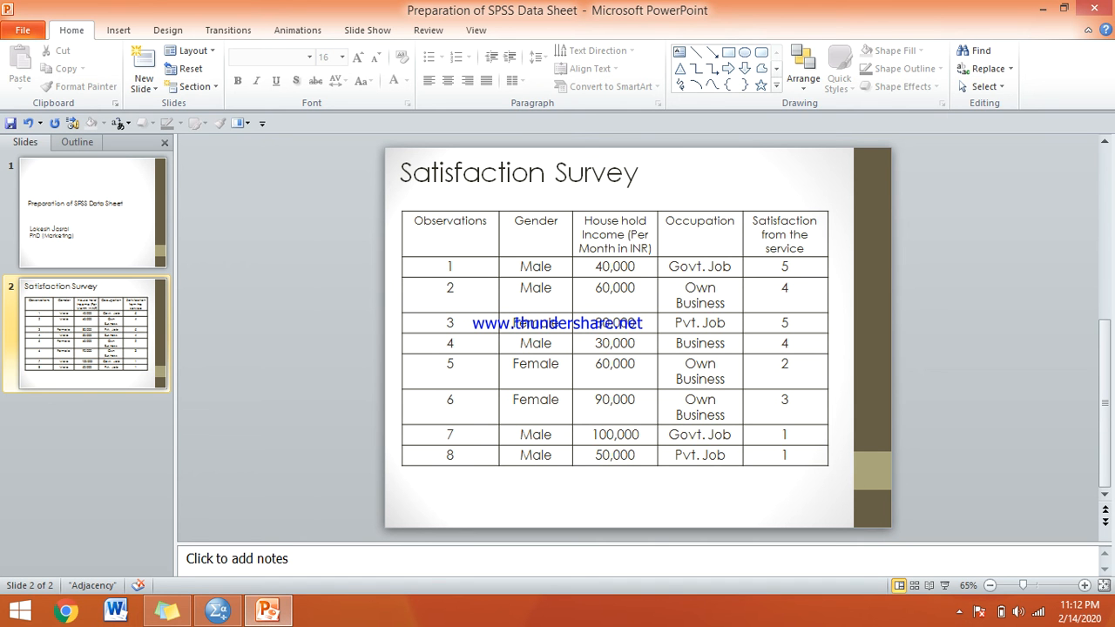
click(217, 609)
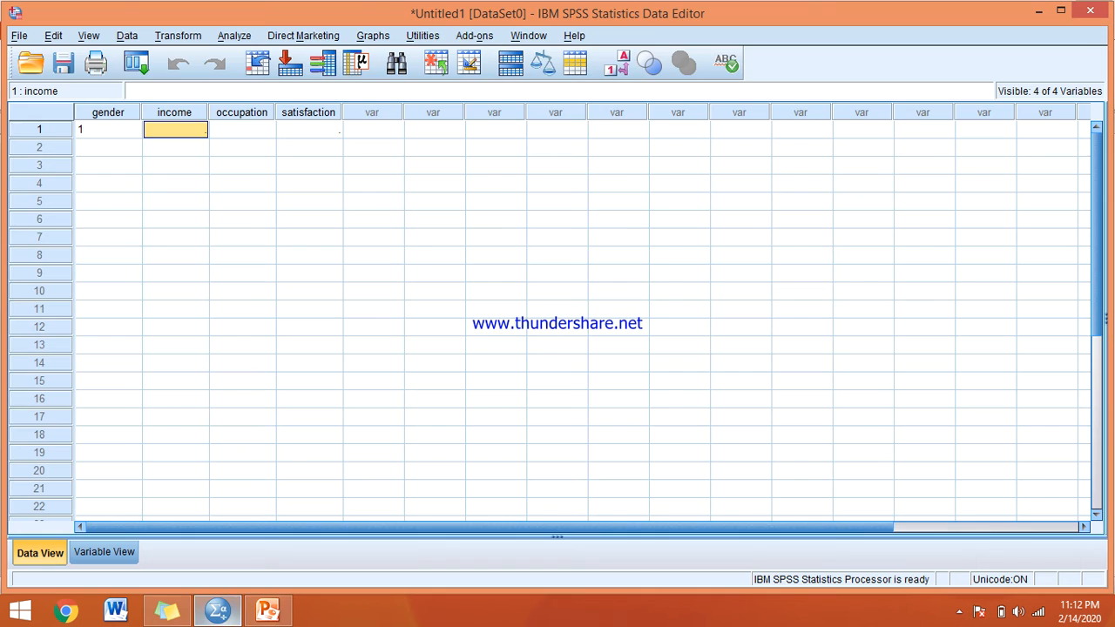
text(40000)
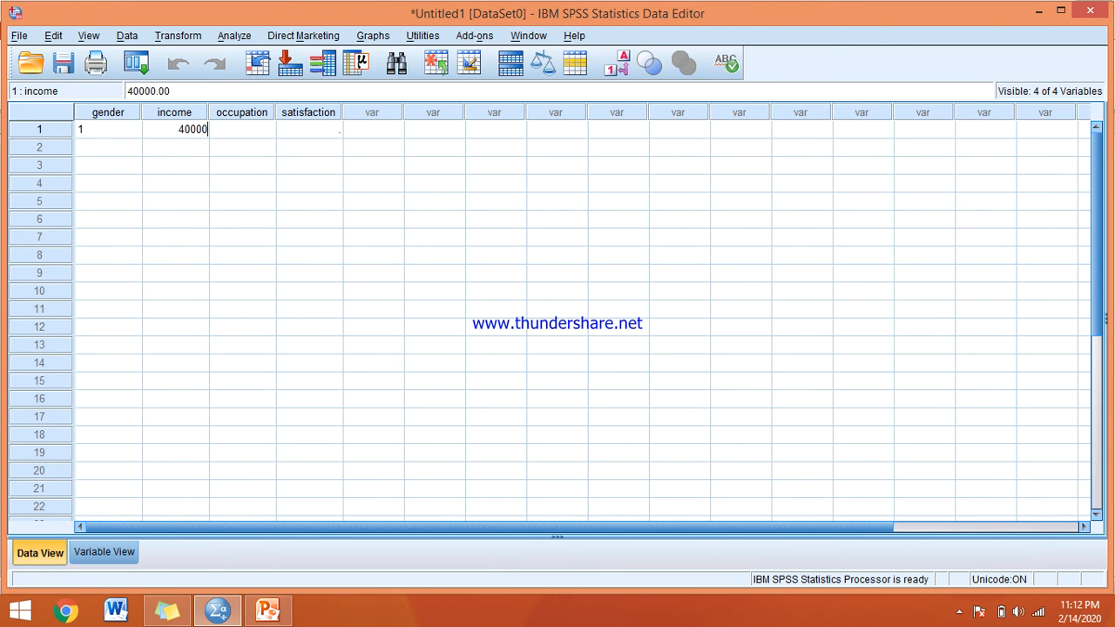
Check the first observation's occupation in PowerPoint and the SPSS variable definitions, and enter occupation code 1 in the data sheet
click(268, 610)
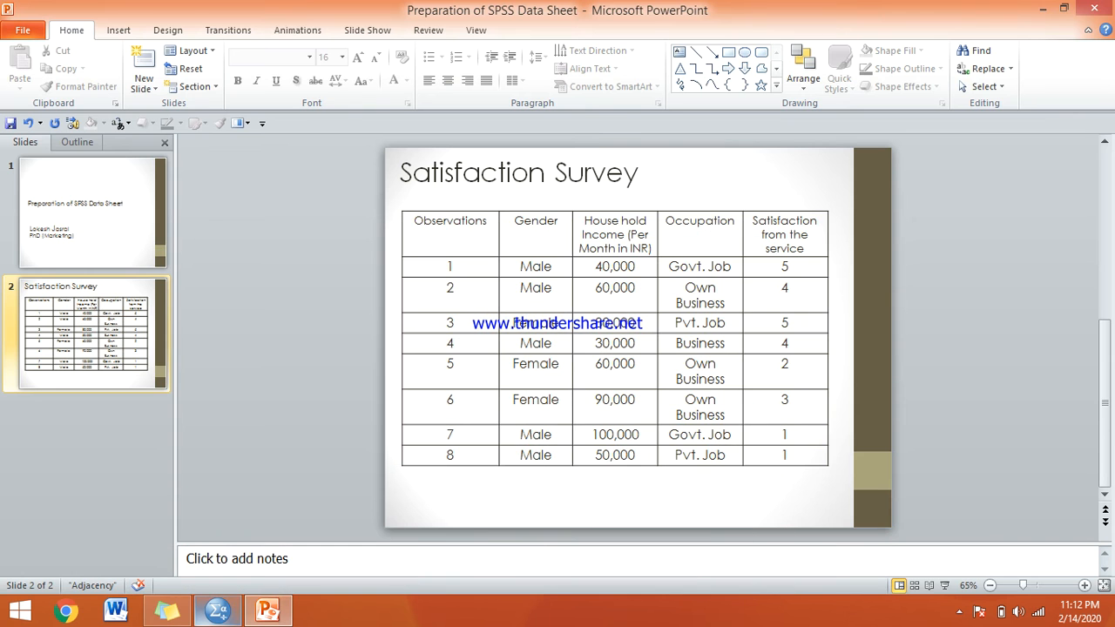
click(218, 609)
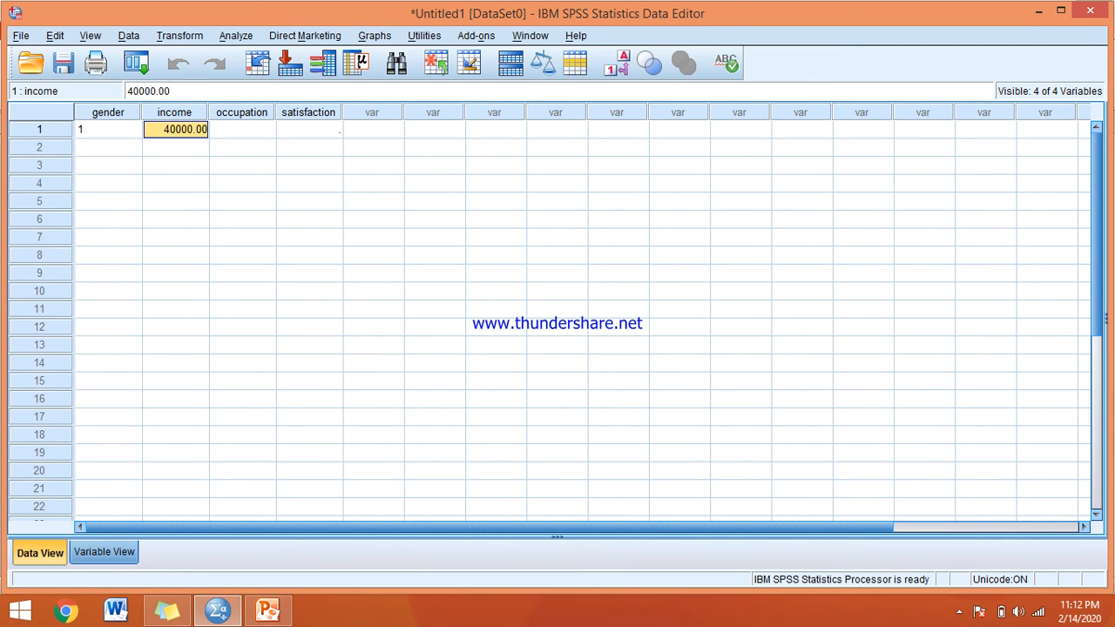
click(105, 552)
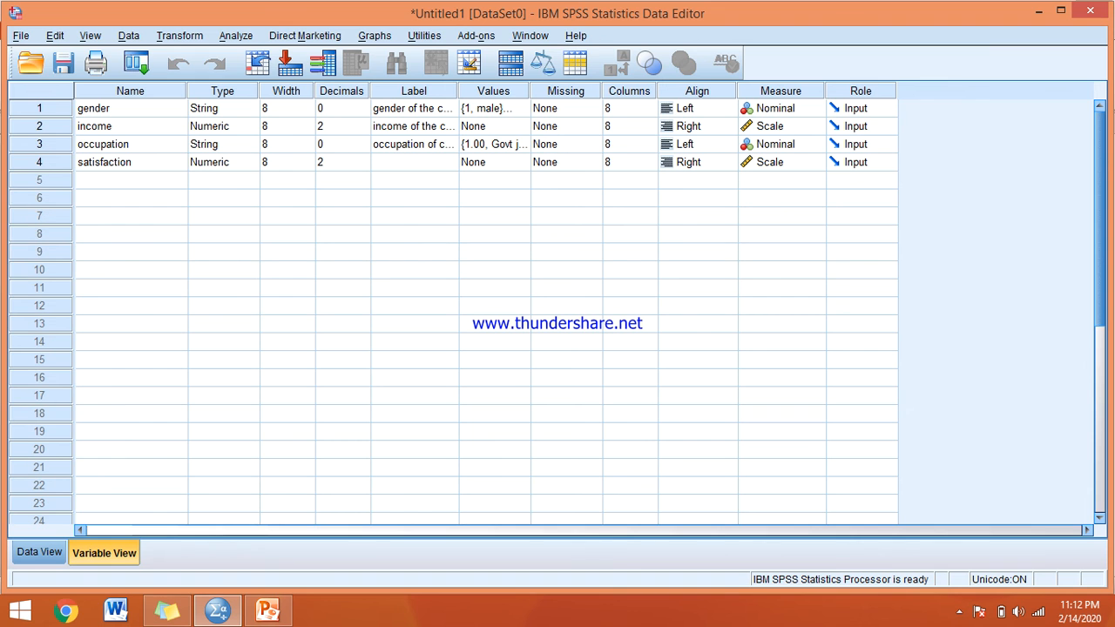
click(218, 610)
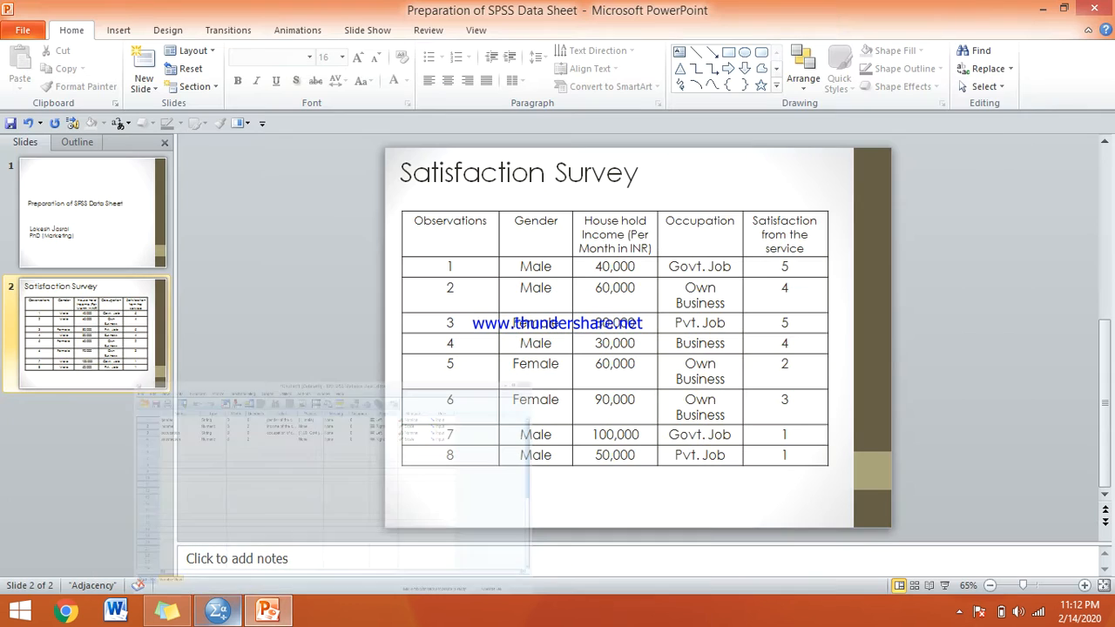
click(218, 609)
click(40, 553)
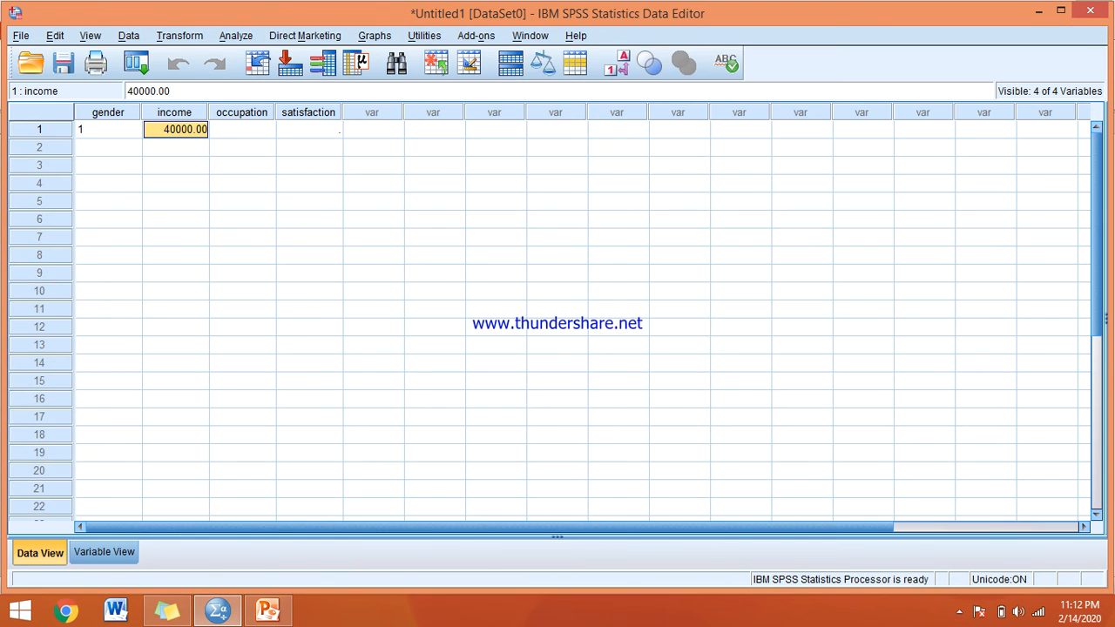
click(242, 130)
text(1)
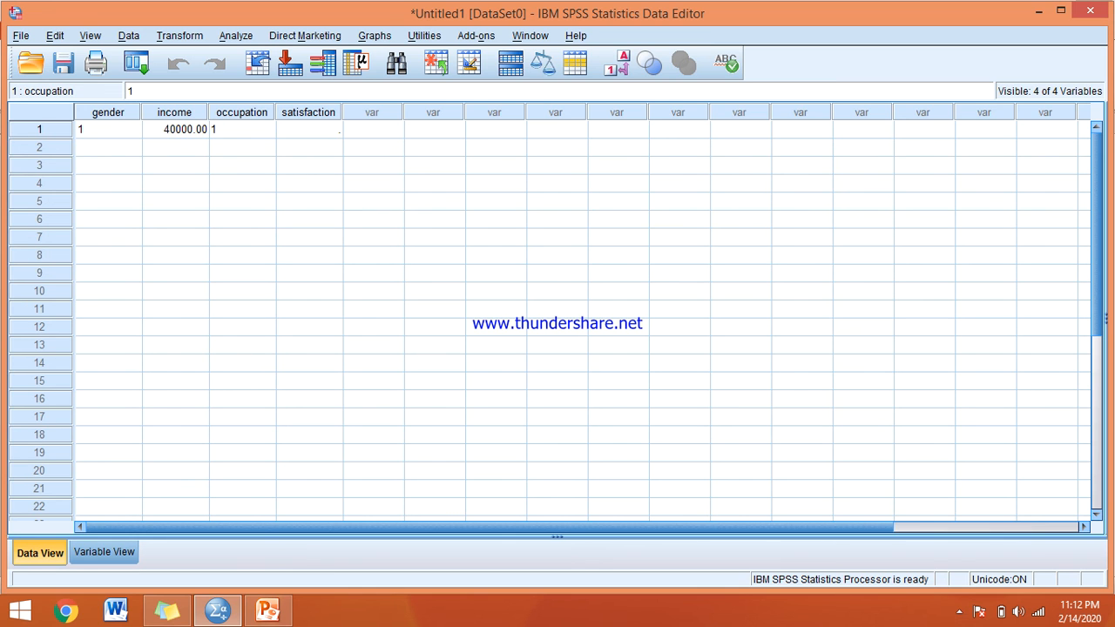
key(Tab)
Look up the first observation's satisfaction rating in PowerPoint and enter 5 as its satisfaction value in SPSS
click(267, 609)
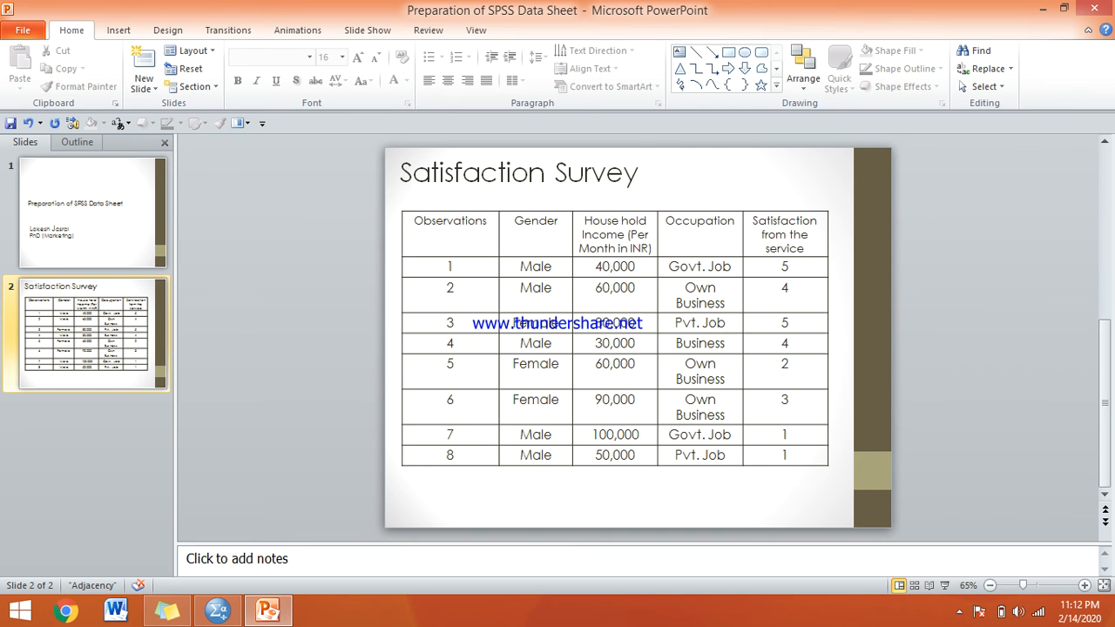
click(218, 610)
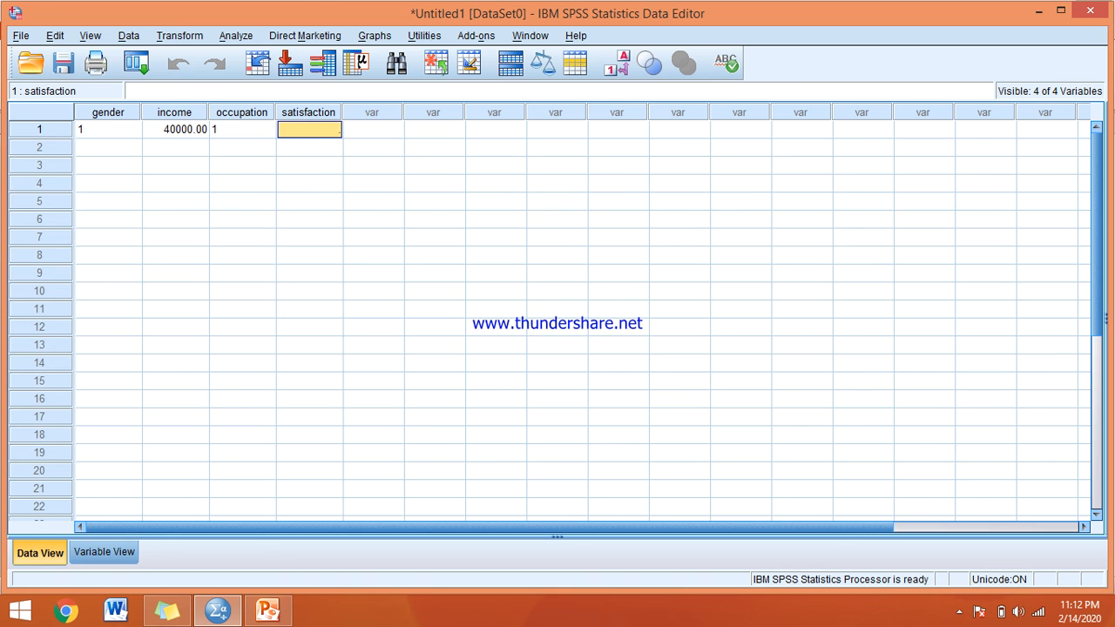
text(5)
key(Down)
Look up the second observation in PowerPoint and enter gender code 1 and income 60000 in row 2 in SPSS
key(Left)
key(Left)
key(Left)
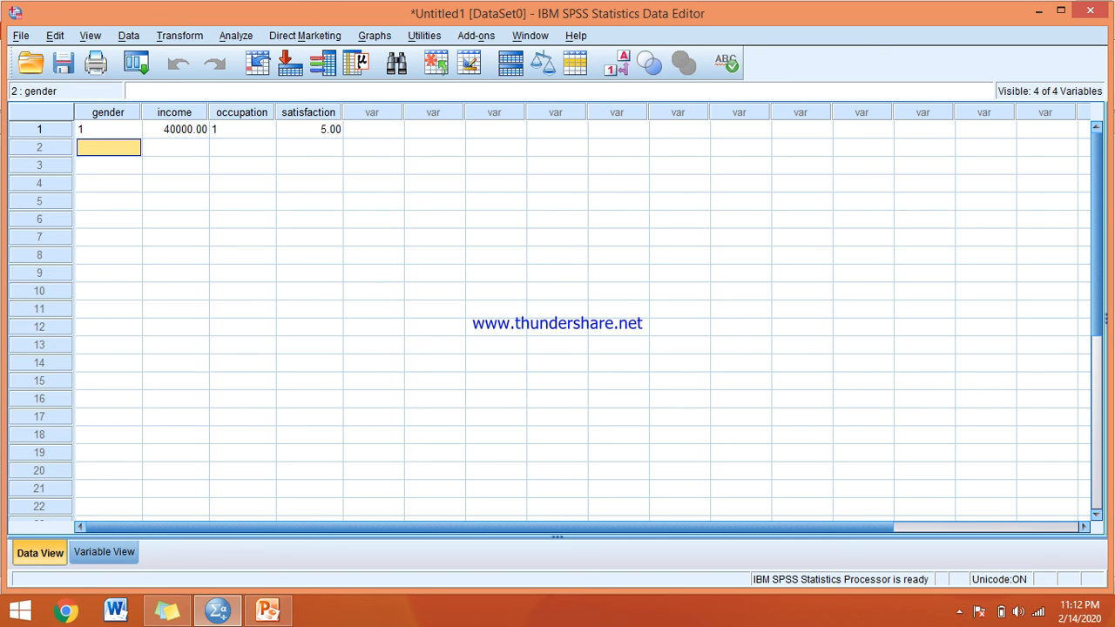
click(267, 610)
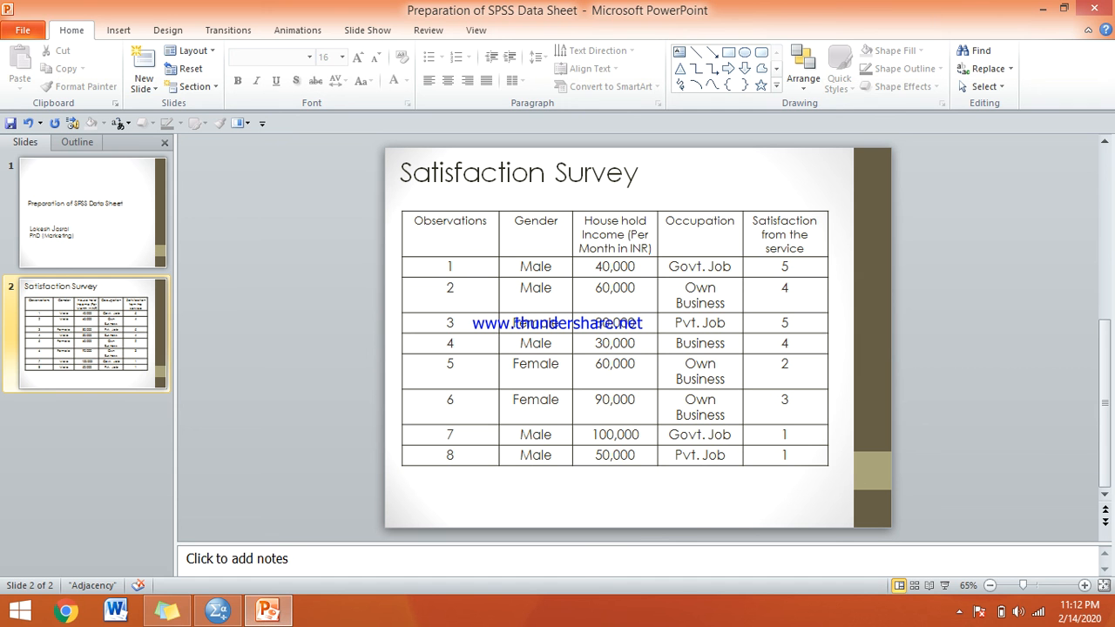
click(218, 609)
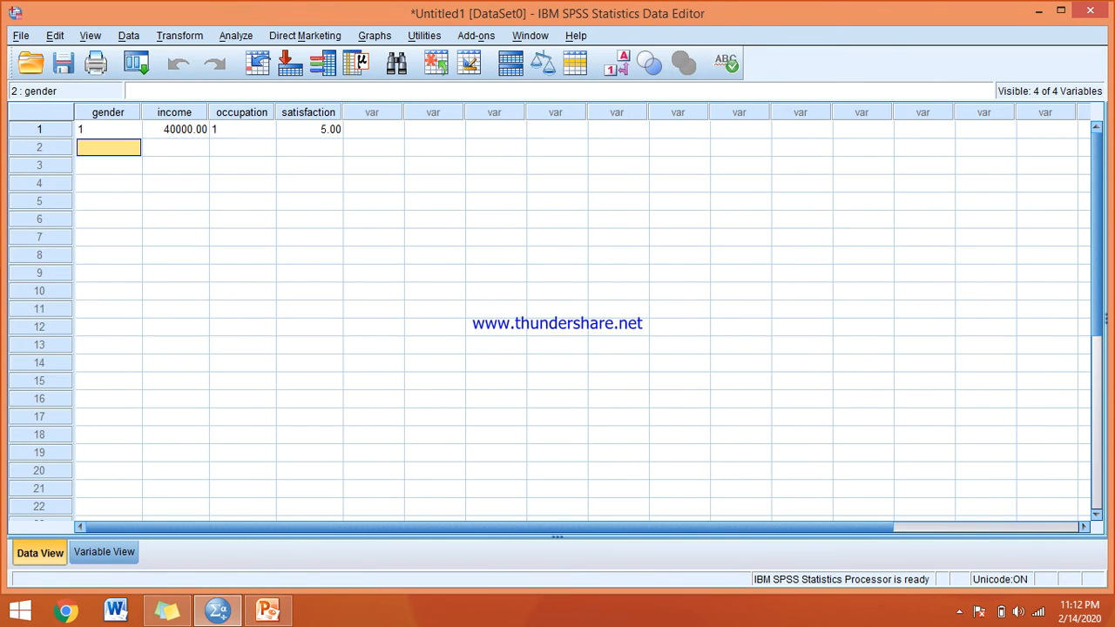
text(1)
key(Tab)
text(60000)
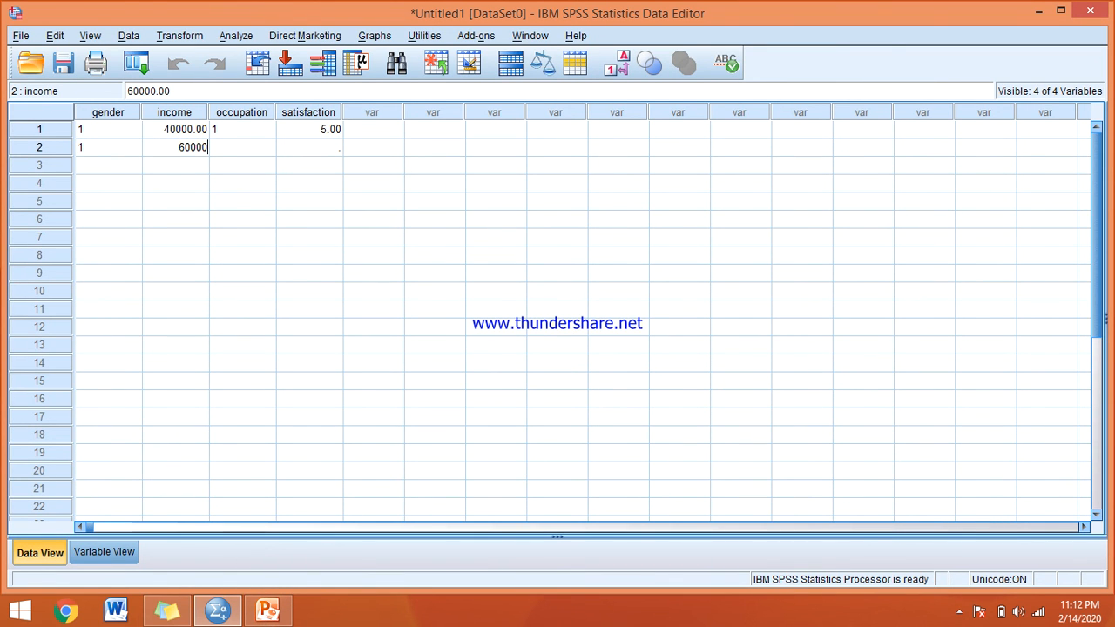
key(Tab)
Complete the second observation in SPSS with occupation code 2 and satisfaction 4, consulting the PowerPoint table
click(217, 610)
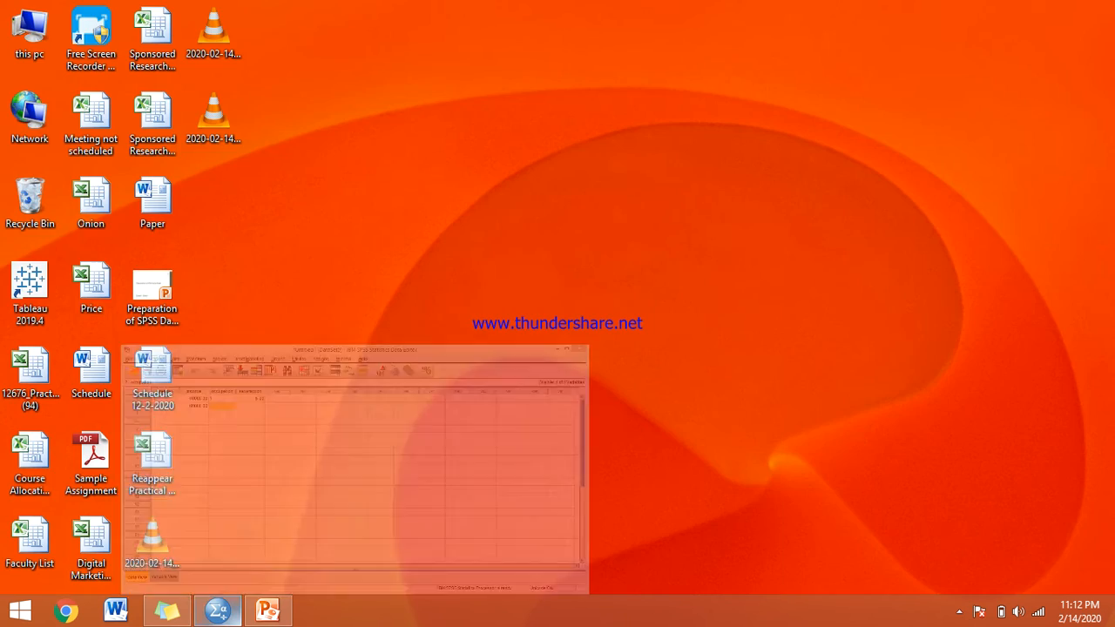
click(217, 610)
click(268, 610)
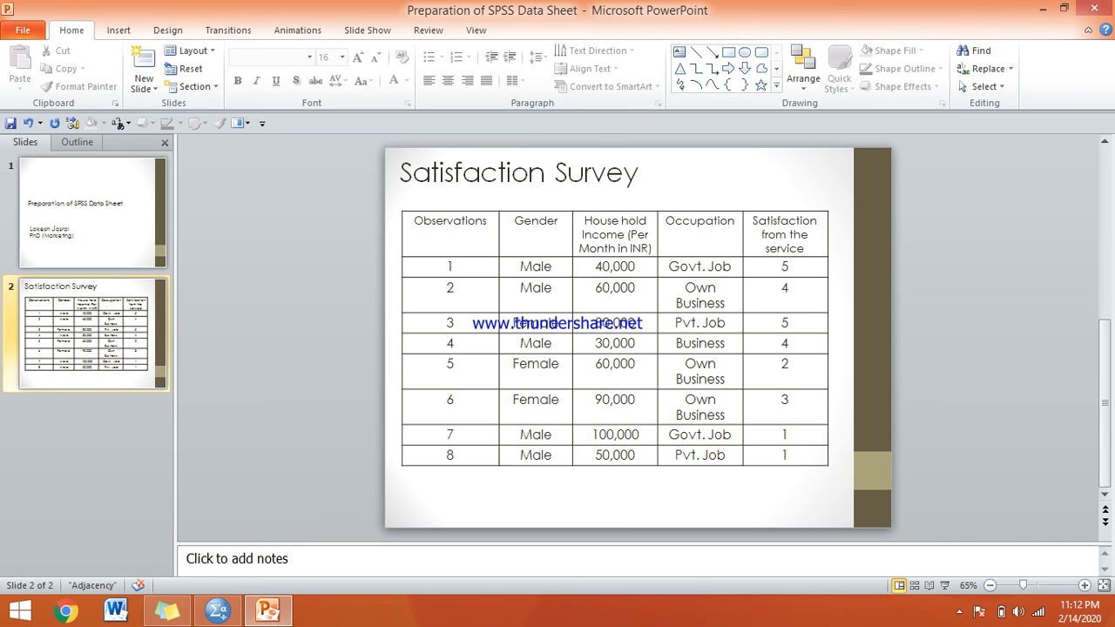
click(218, 609)
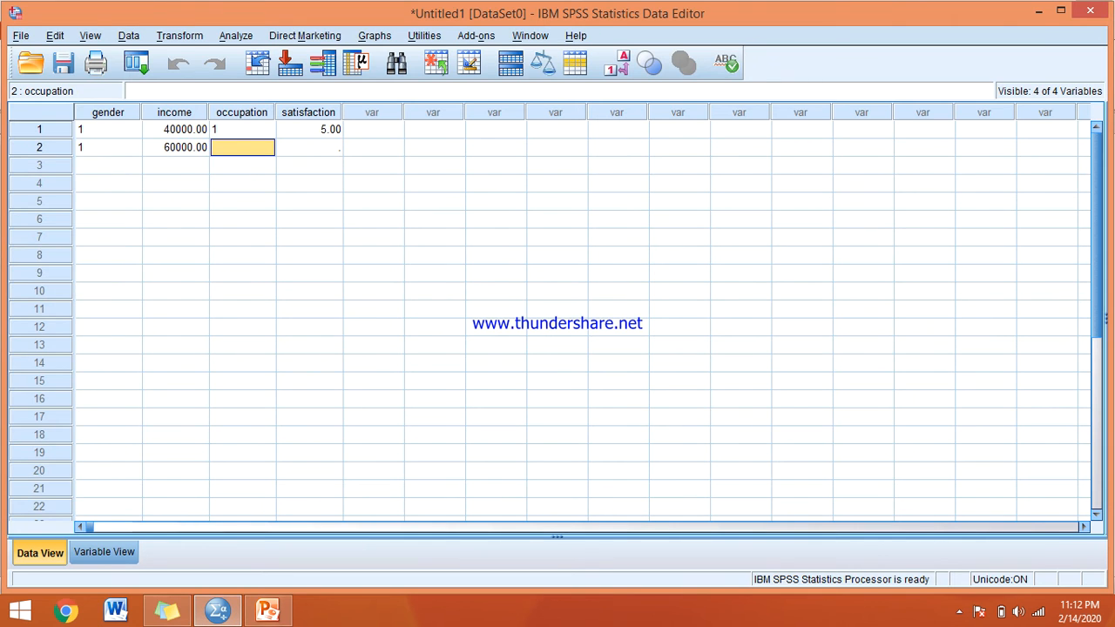
text(2)
key(Tab)
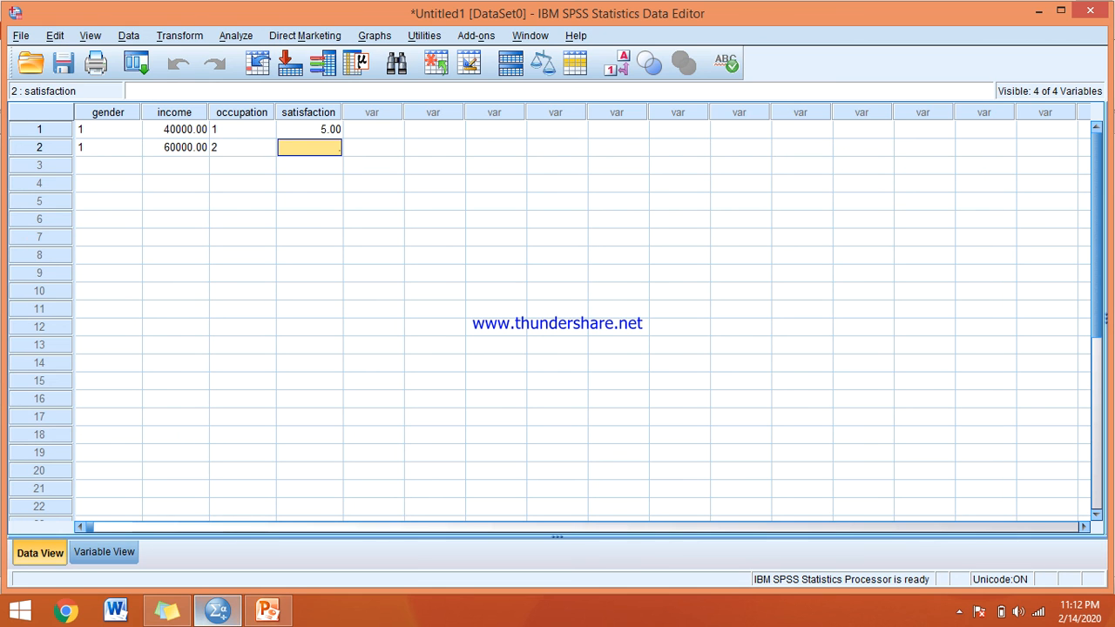
click(268, 609)
click(218, 609)
text(4)
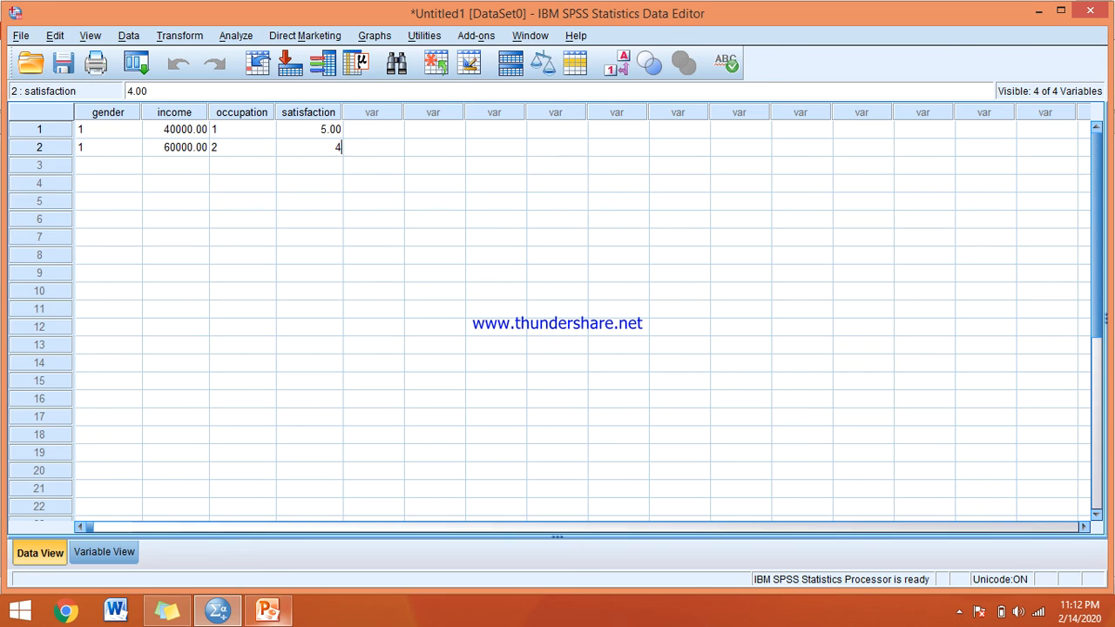
Switch to PowerPoint, restore its window to a smaller size and place it beside the filled SPSS columns, enlarged enough to read the survey table
click(268, 609)
click(1063, 7)
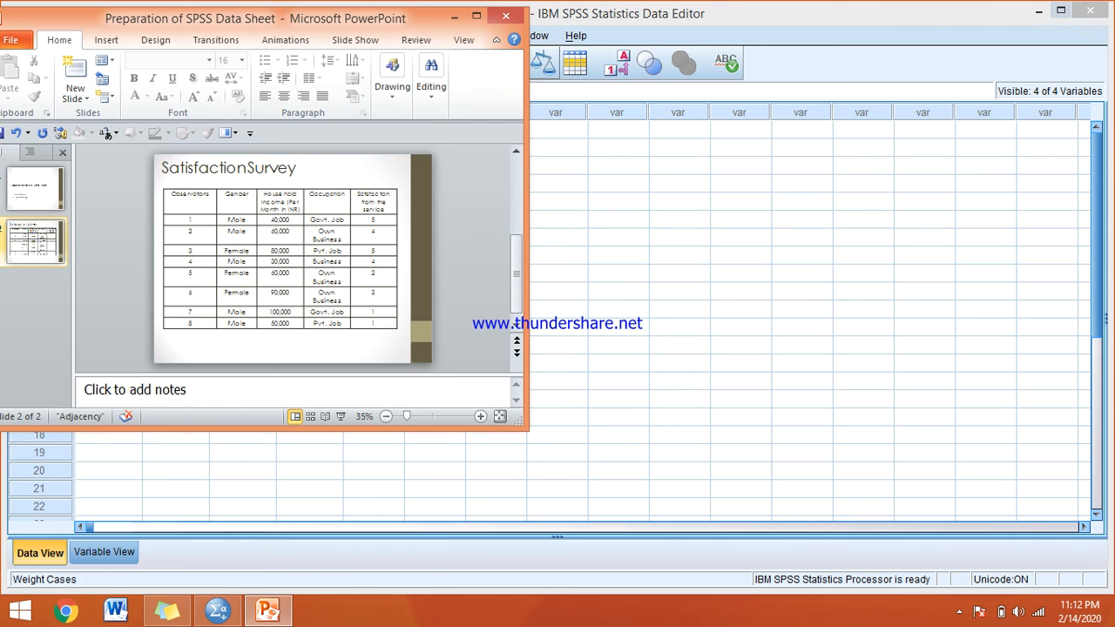
drag(287, 12, 795, 33)
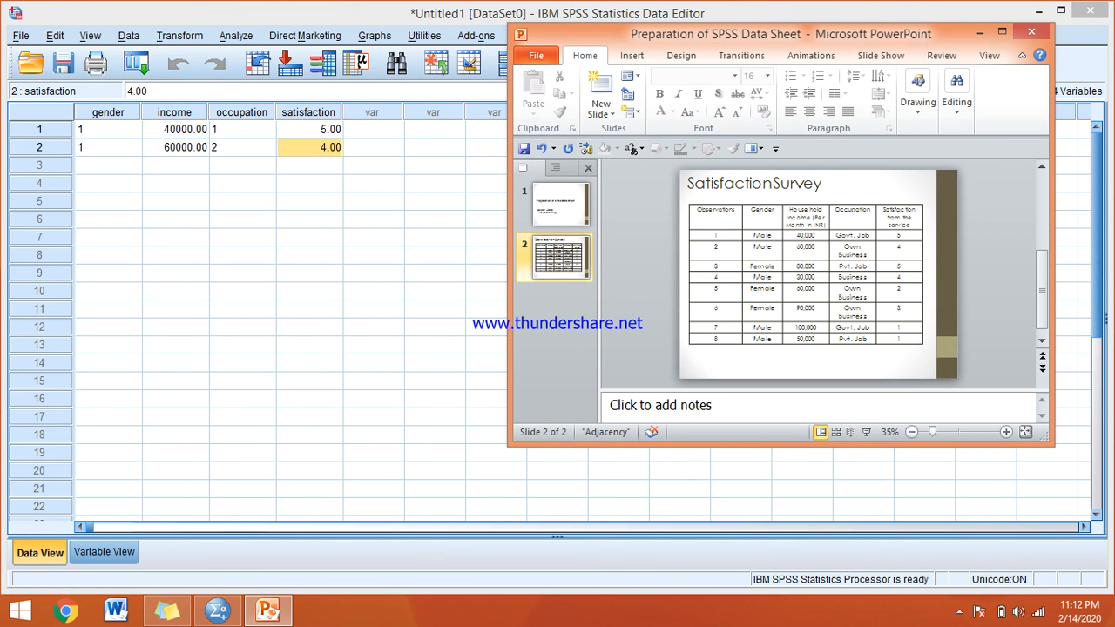
drag(1053, 446, 1080, 503)
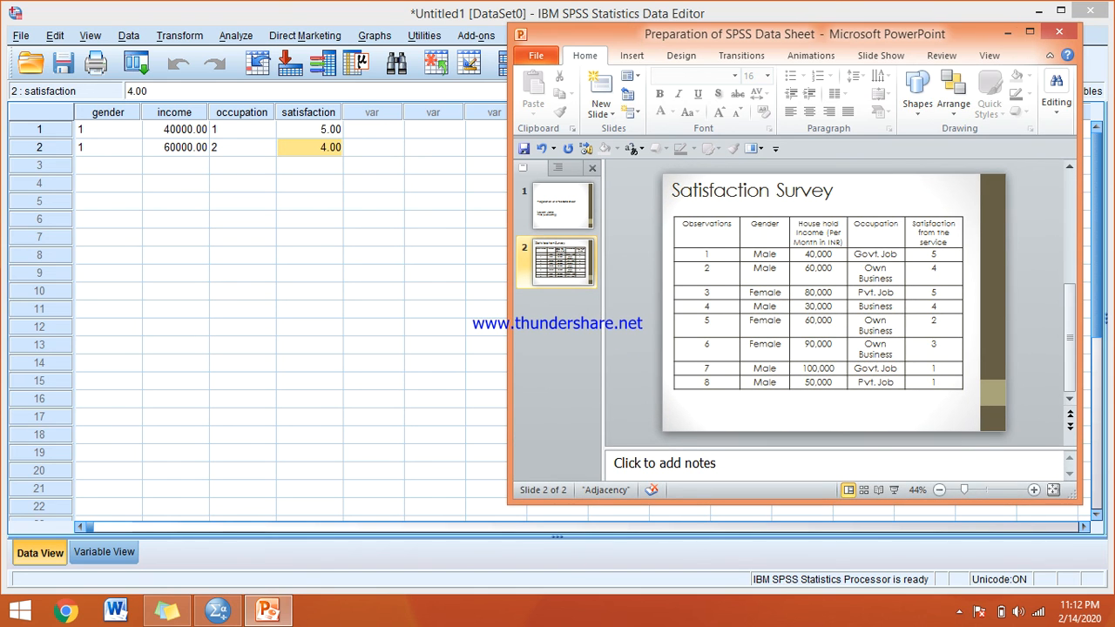
Check the third observation in PowerPoint and enter gender code 2 and income 80000 in row 3 in SPSS
click(108, 165)
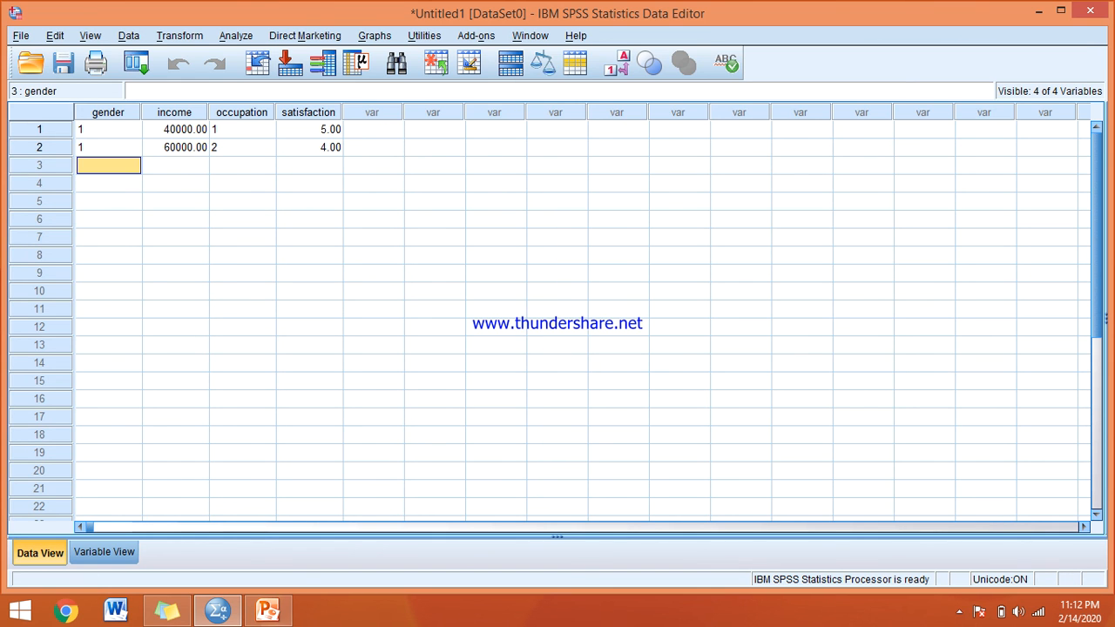
click(267, 610)
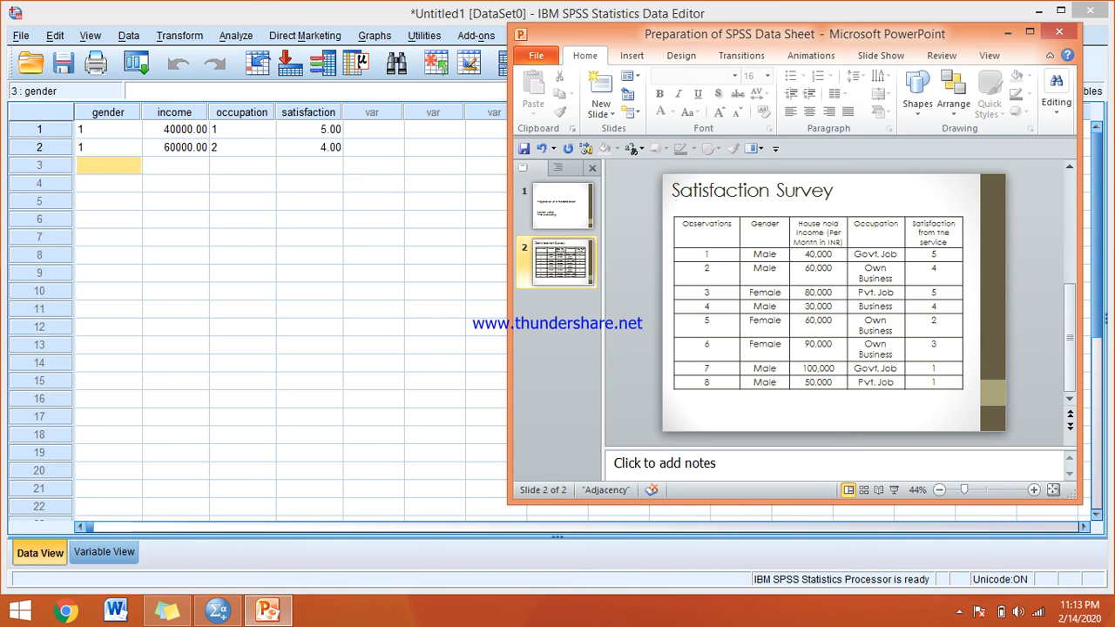
click(218, 610)
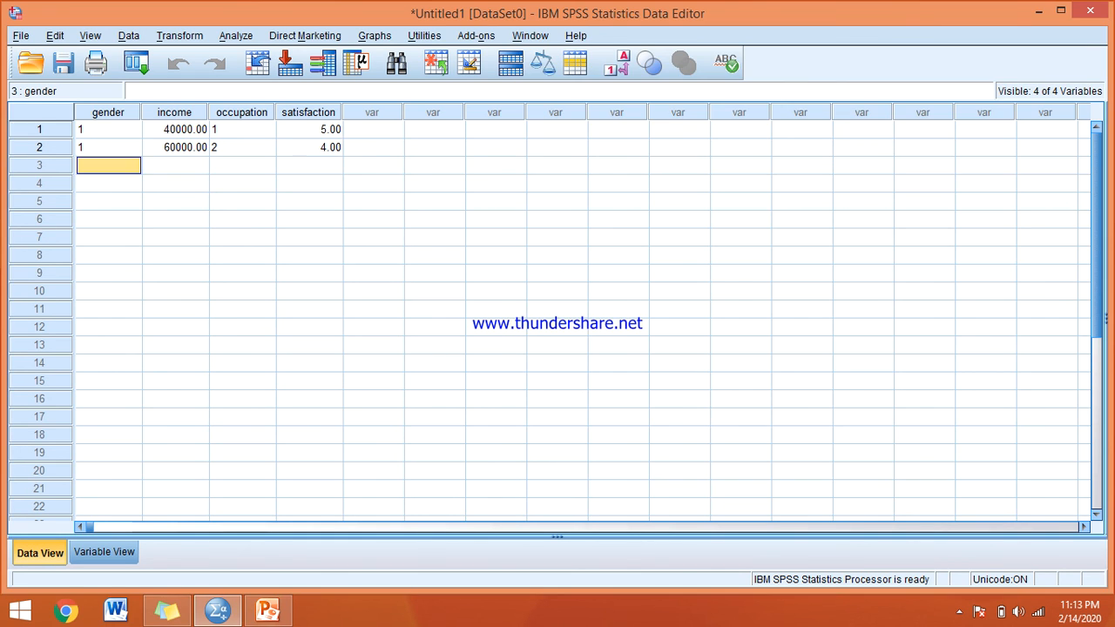
text(2)
key(Tab)
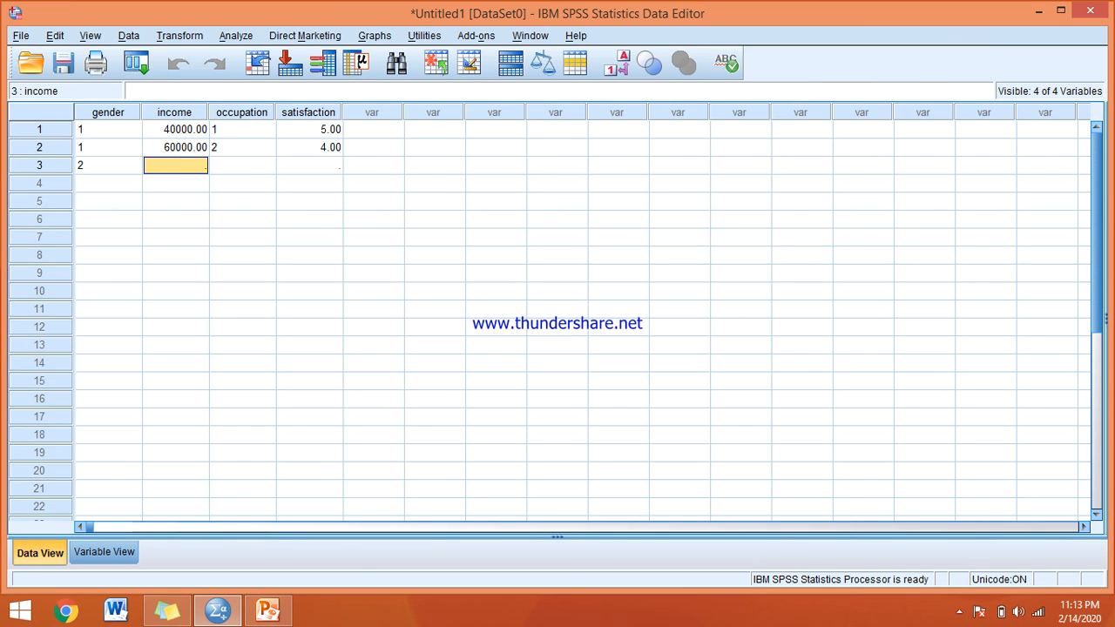
text(80000)
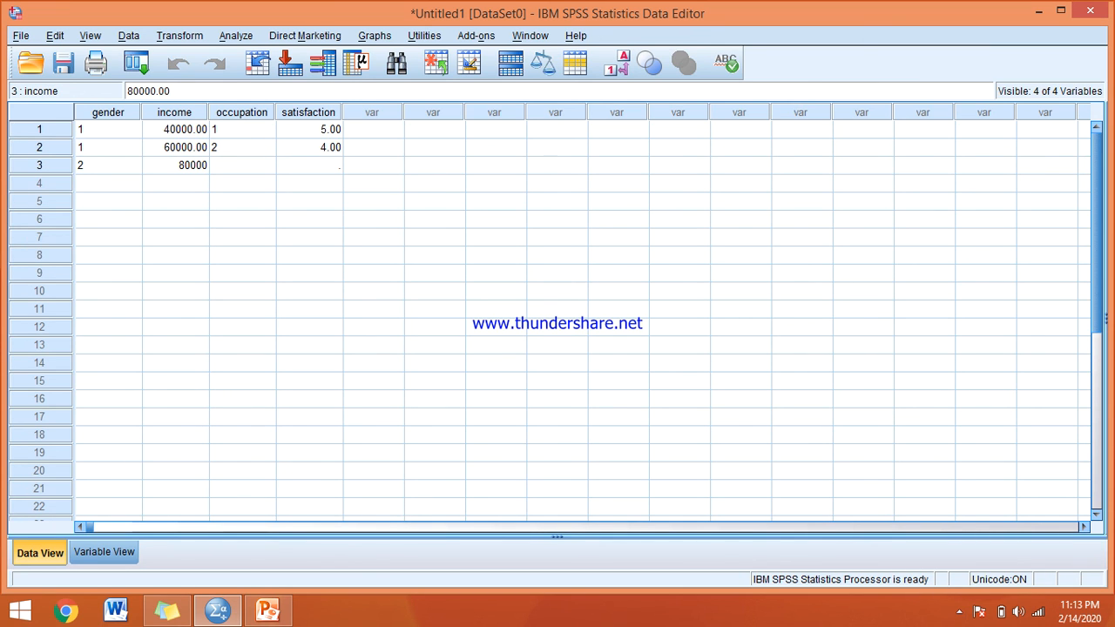
key(Tab)
Check the third observation in PowerPoint and complete row 3 in SPSS with occupation code 2 and satisfaction 4
click(268, 611)
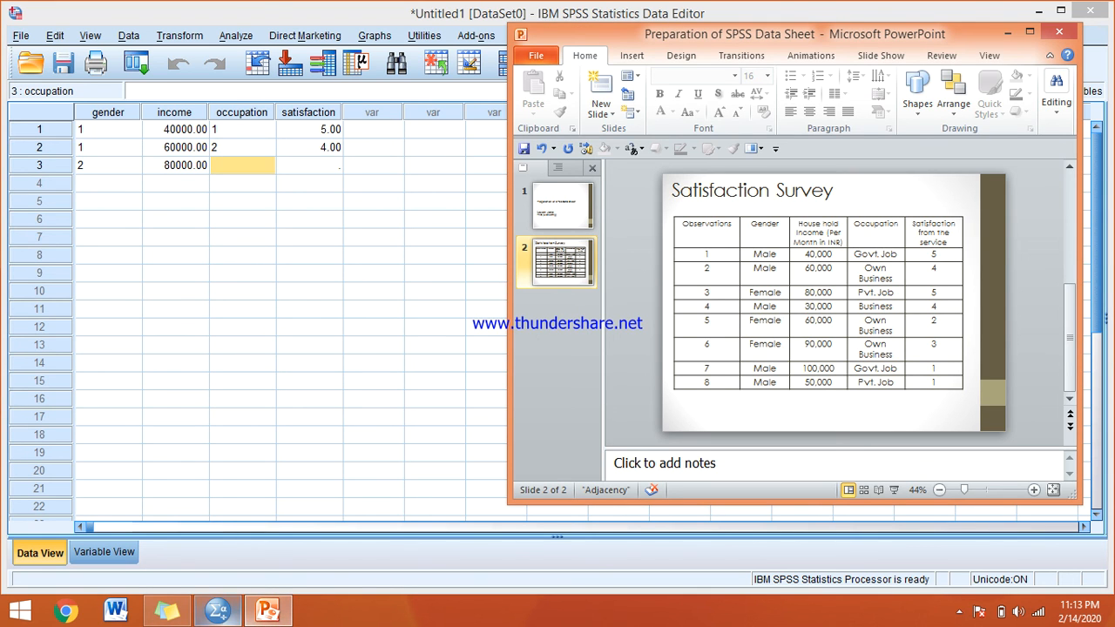
click(218, 610)
text(2)
key(Tab)
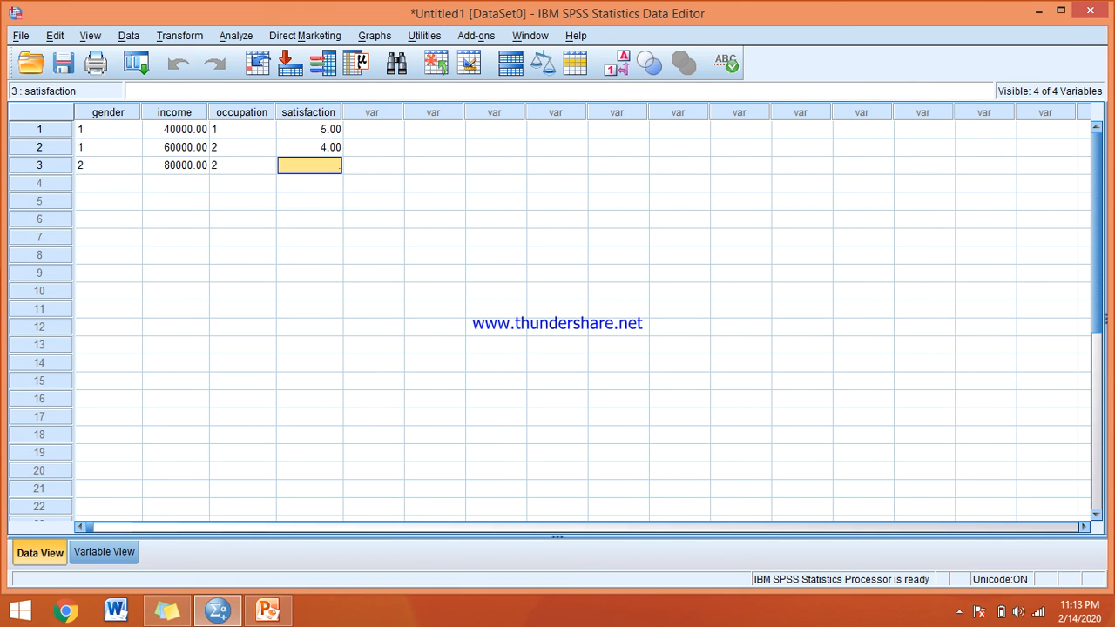
text(4)
click(309, 255)
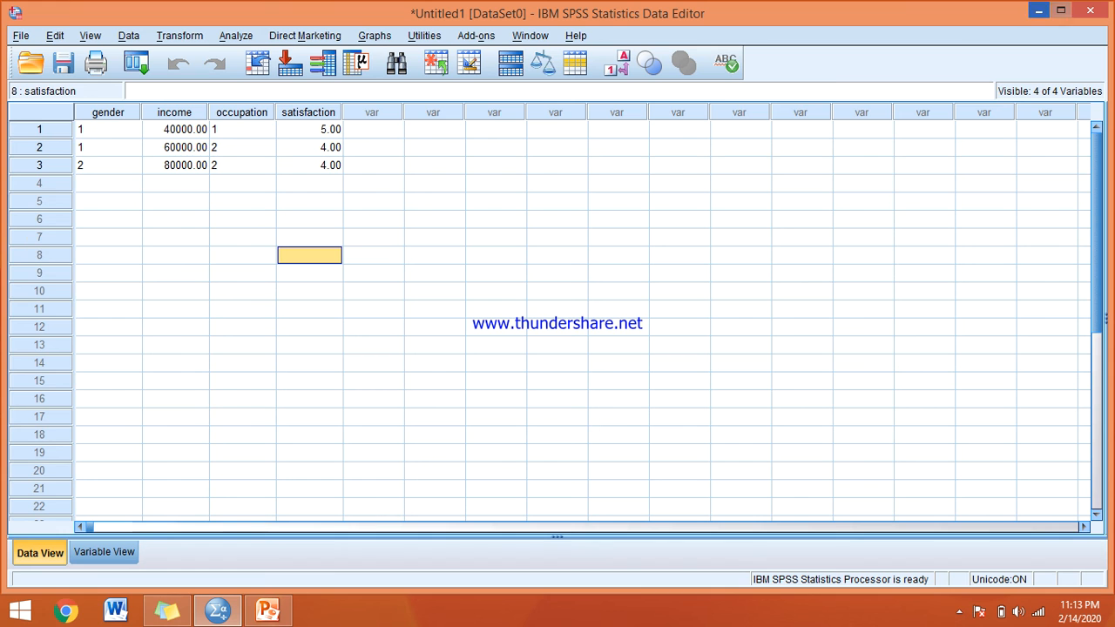
Switch to PowerPoint and close the survey presentation
mouse_move(1113, 0)
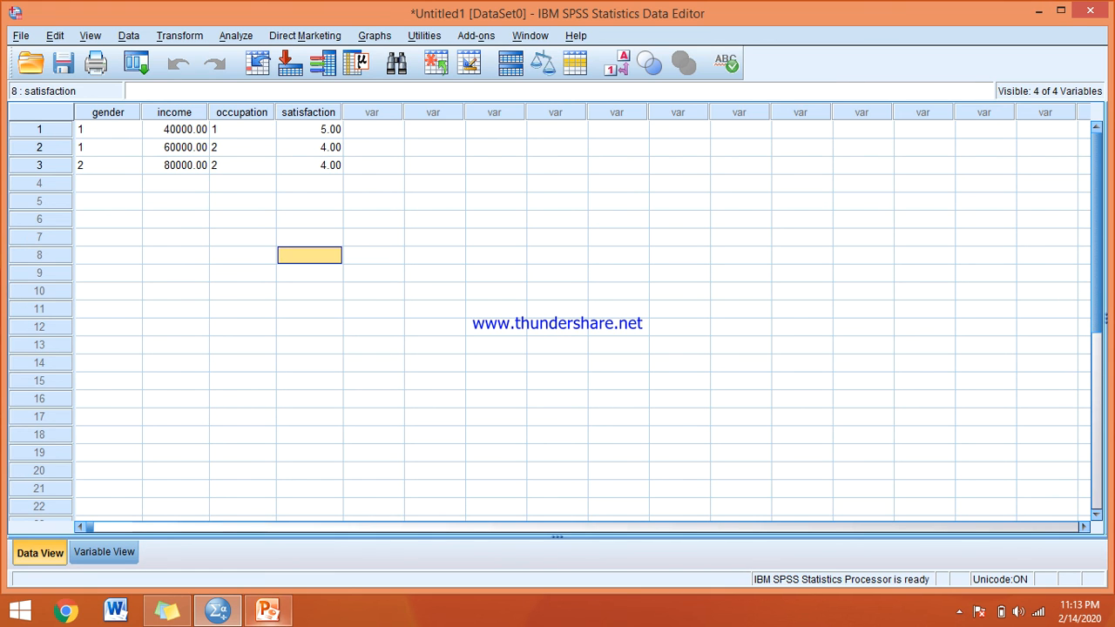
click(268, 609)
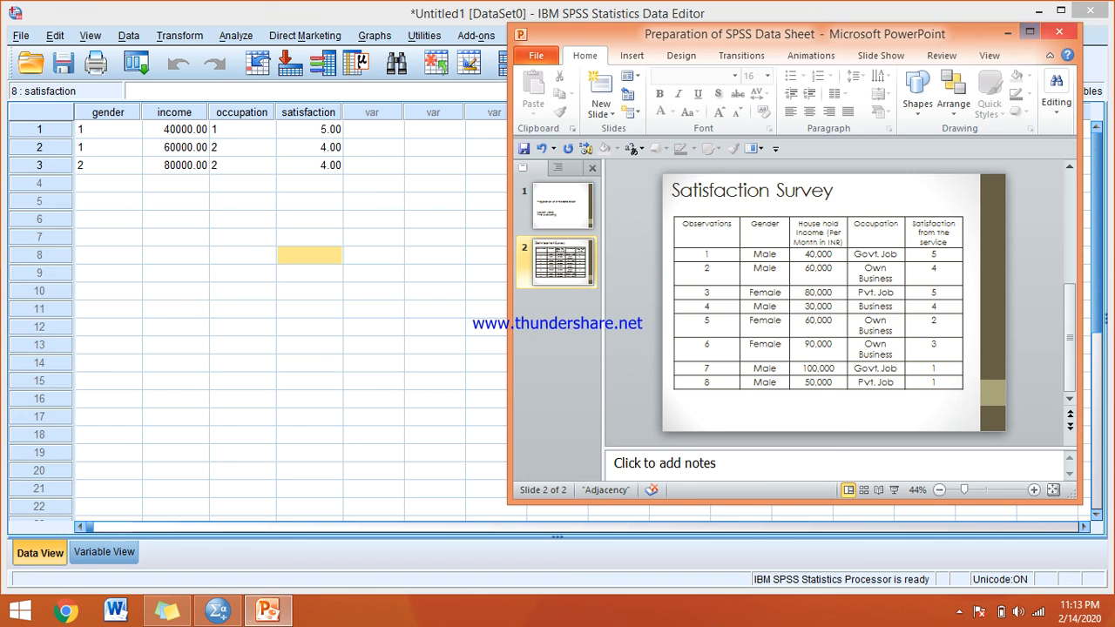
click(1059, 32)
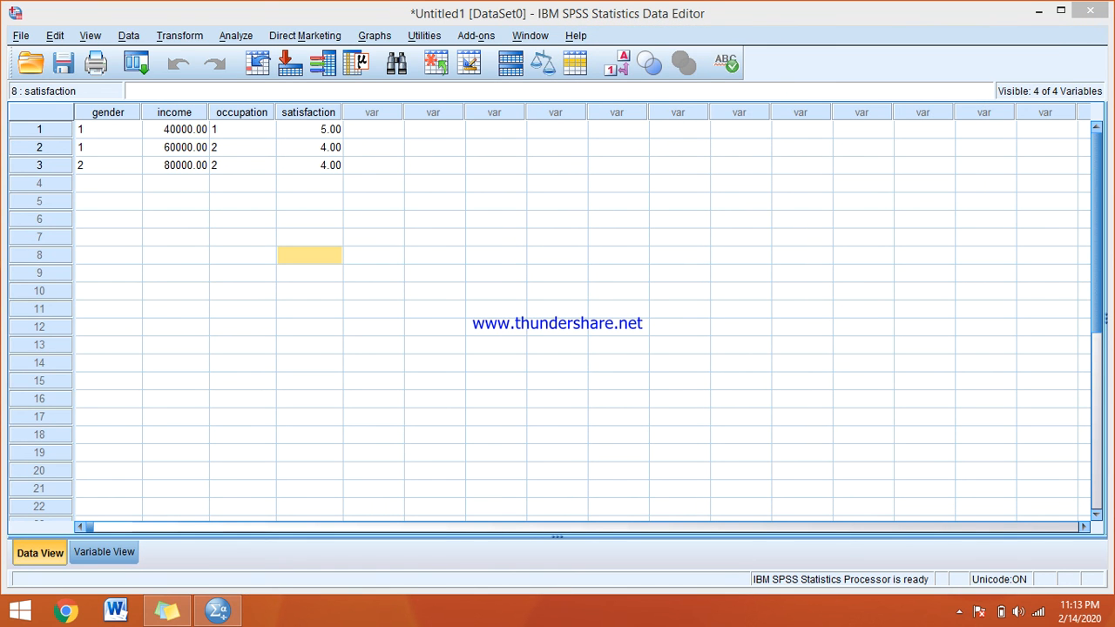
Start saving the SPSS data sheet as a new file and choose the Desktop as its location
click(21, 35)
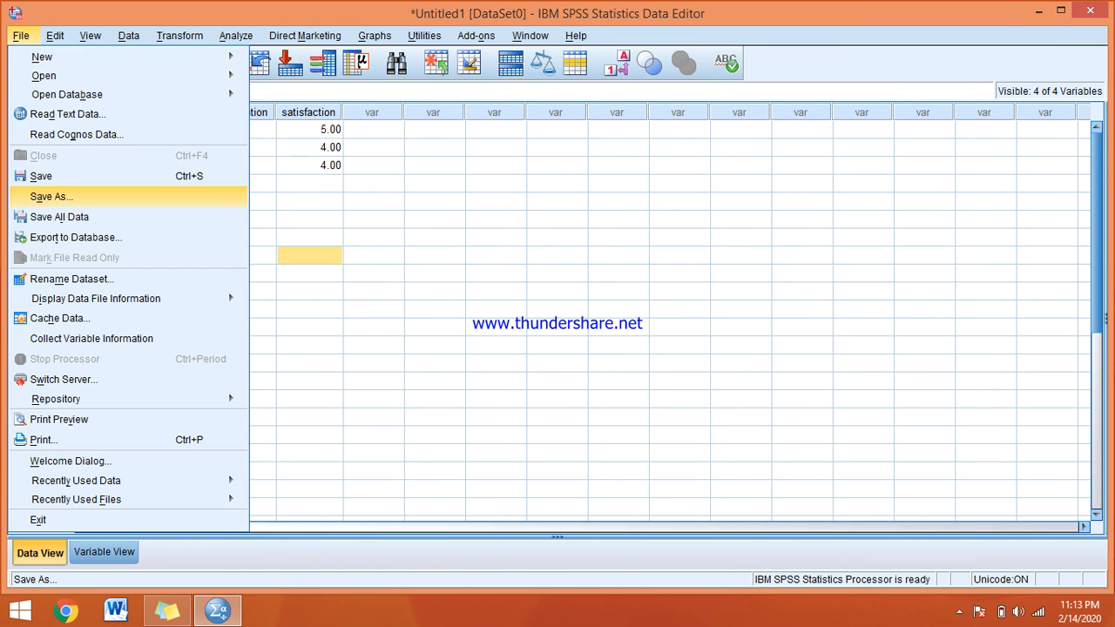
click(51, 197)
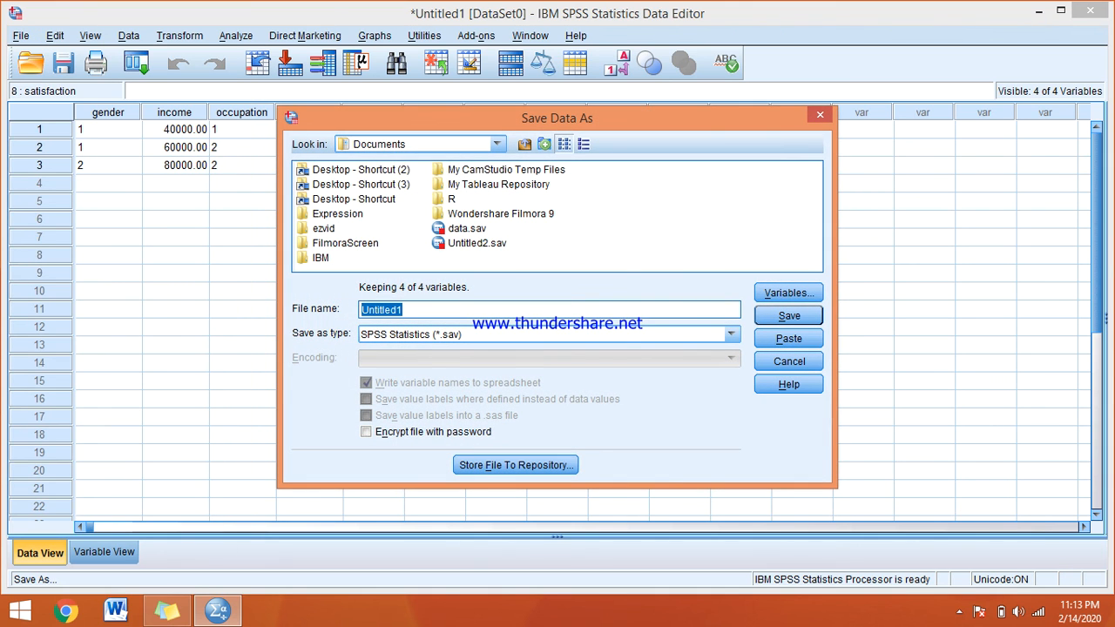
click(496, 143)
drag(500, 206, 500, 180)
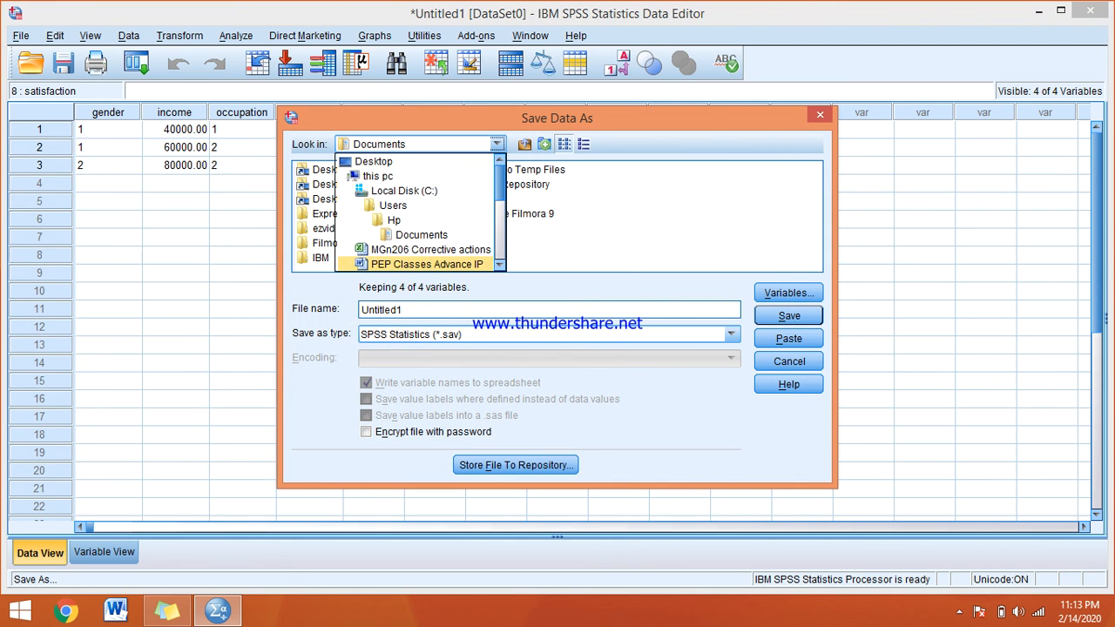
click(374, 161)
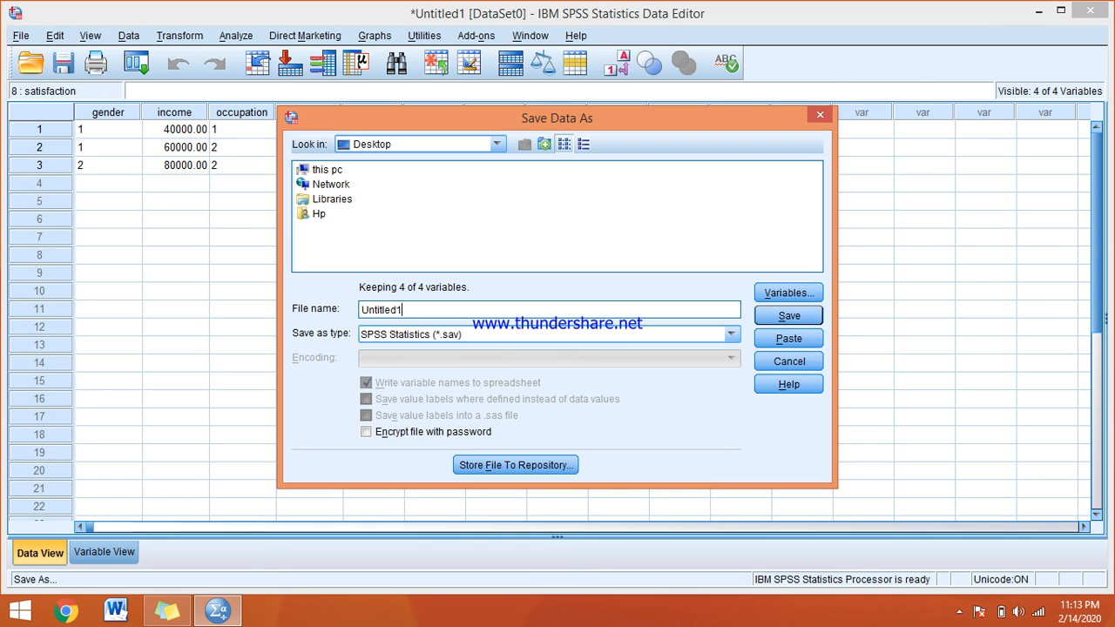
Name the data file mydata and save it in SPSS Statistics (*.sav) format
key(BackSpace)
key(BackSpace)
key(BackSpace)
key(BackSpace)
key(BackSpace)
key(BackSpace)
key(BackSpace)
key(BackSpace)
key(BackSpace)
text(m)
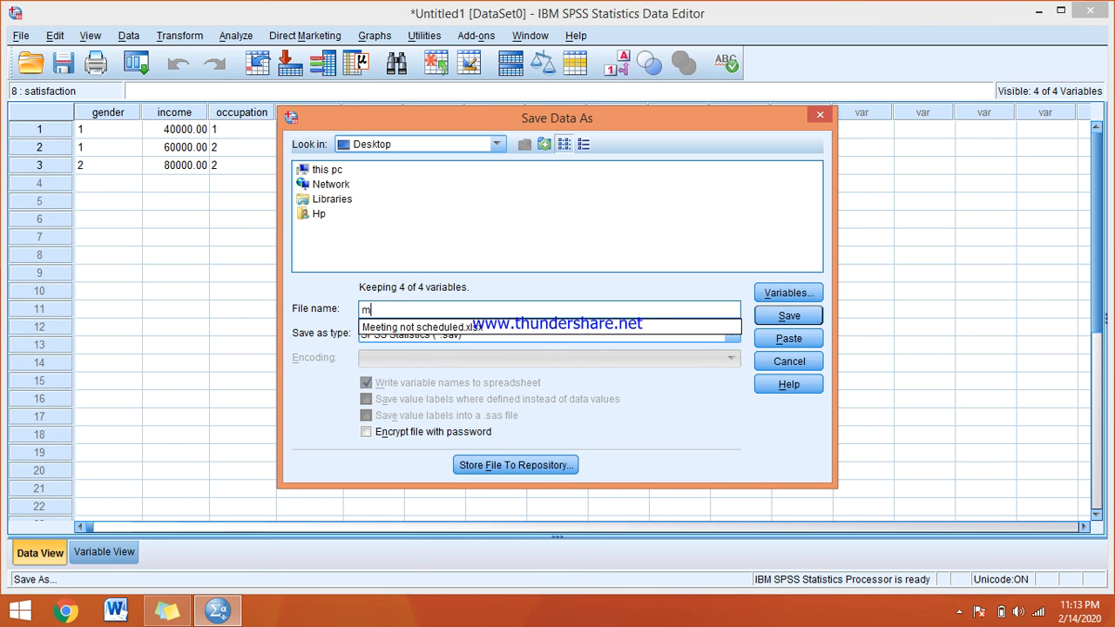
text(ydata)
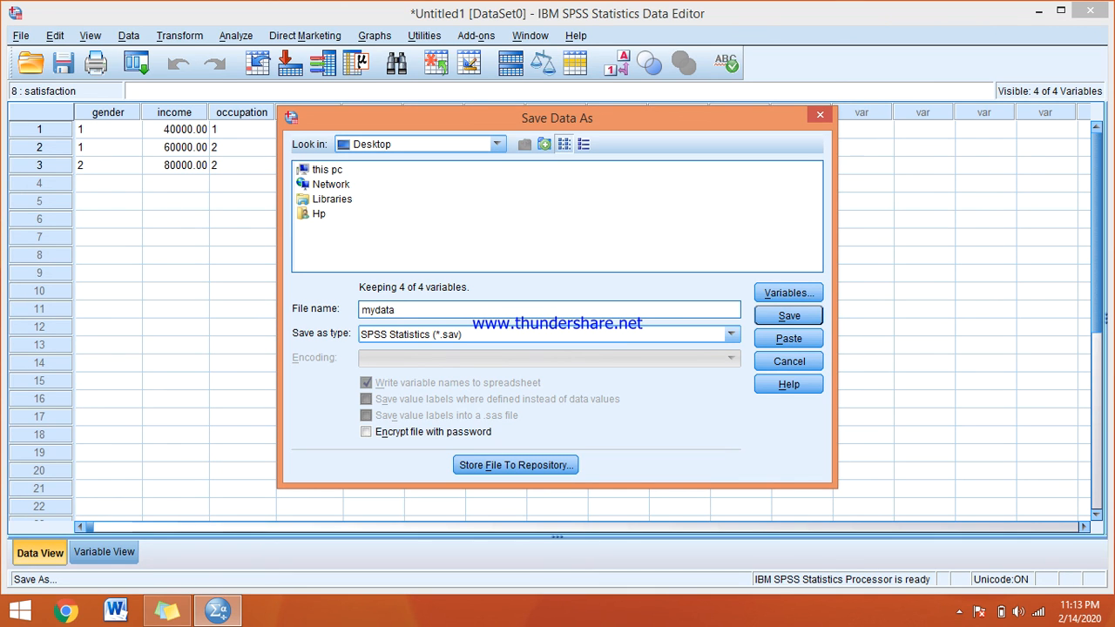
click(788, 315)
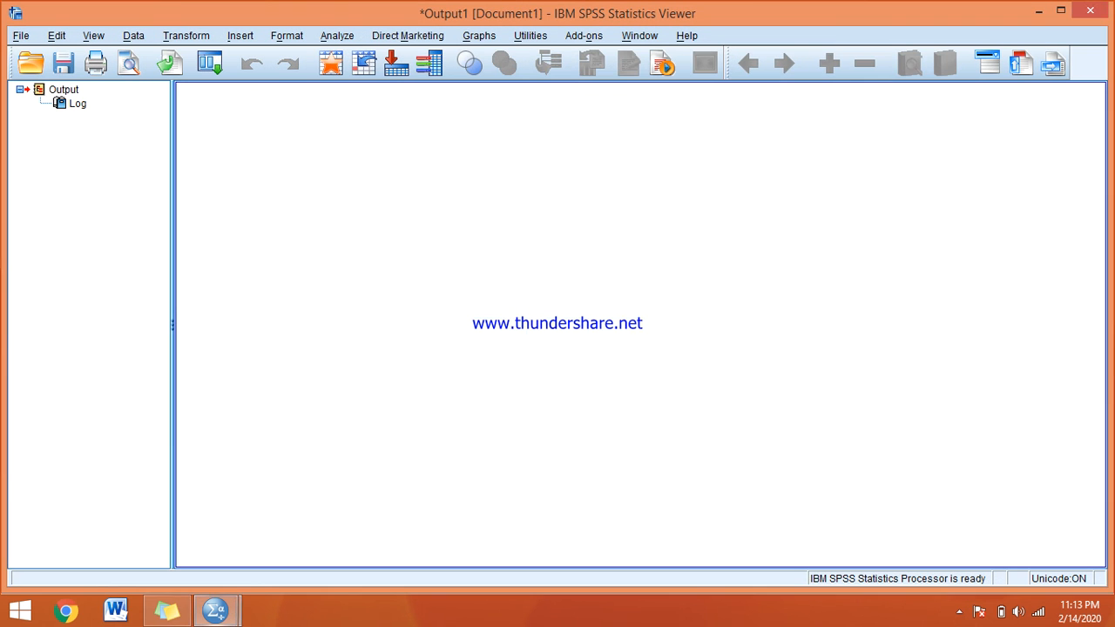
Close the output viewer without saving its contents
click(1090, 10)
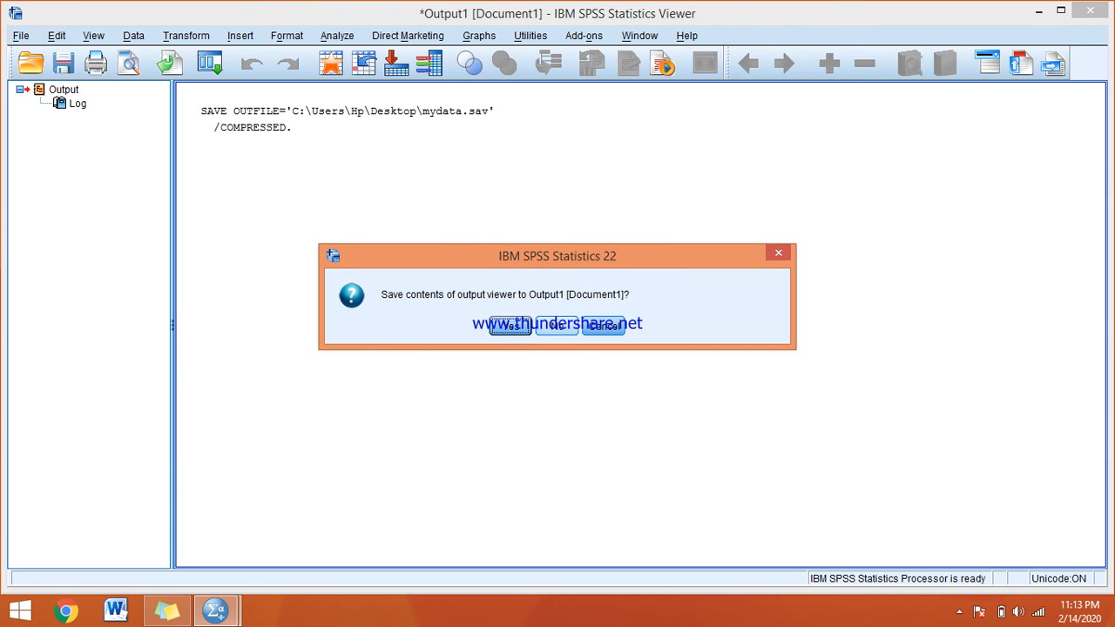
click(557, 326)
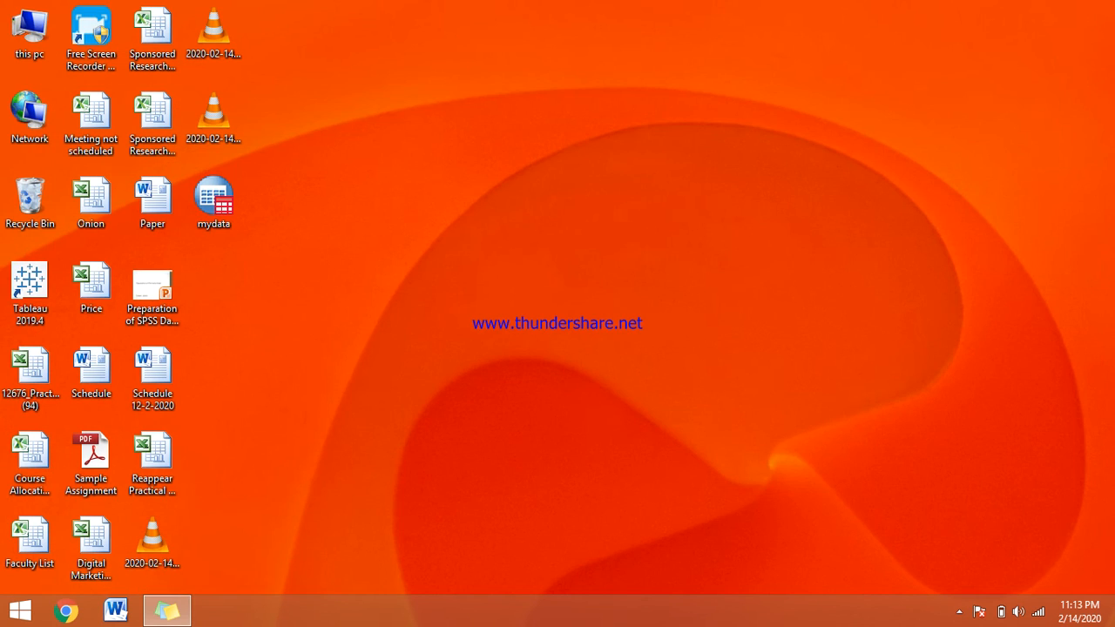